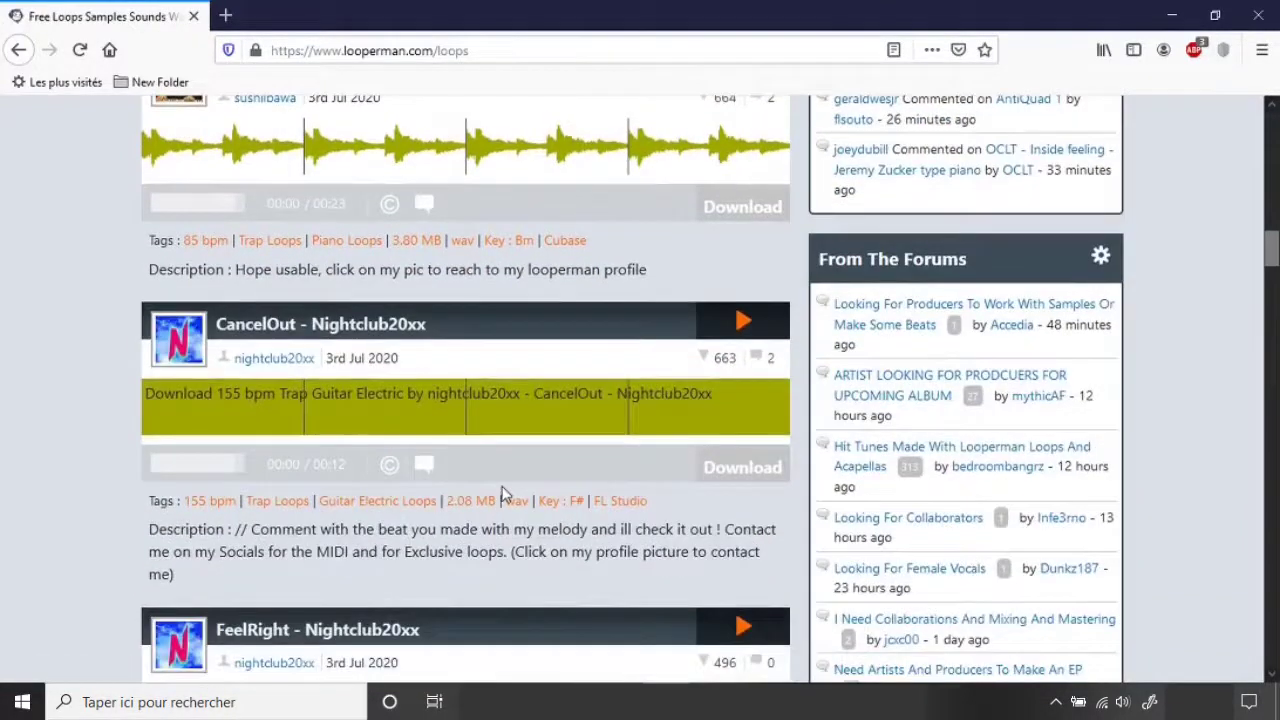
# Step: Search the loop library for loops in the Drum category and Disco genre
pyautogui.scroll(15, 503, 485)
pyautogui.click(327, 481)
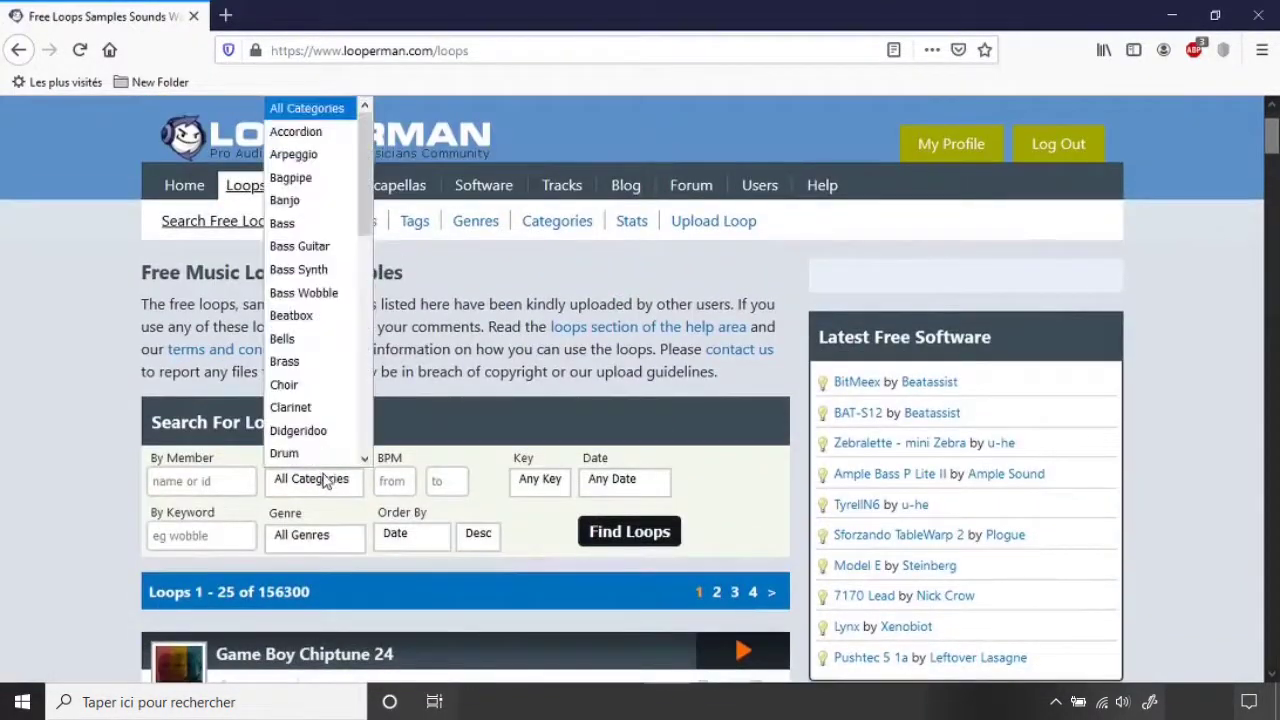
pyautogui.scroll(-1, 308, 457)
pyautogui.click(300, 432)
pyautogui.click(305, 534)
pyautogui.scroll(-1, 312, 515)
pyautogui.scroll(-2, 306, 488)
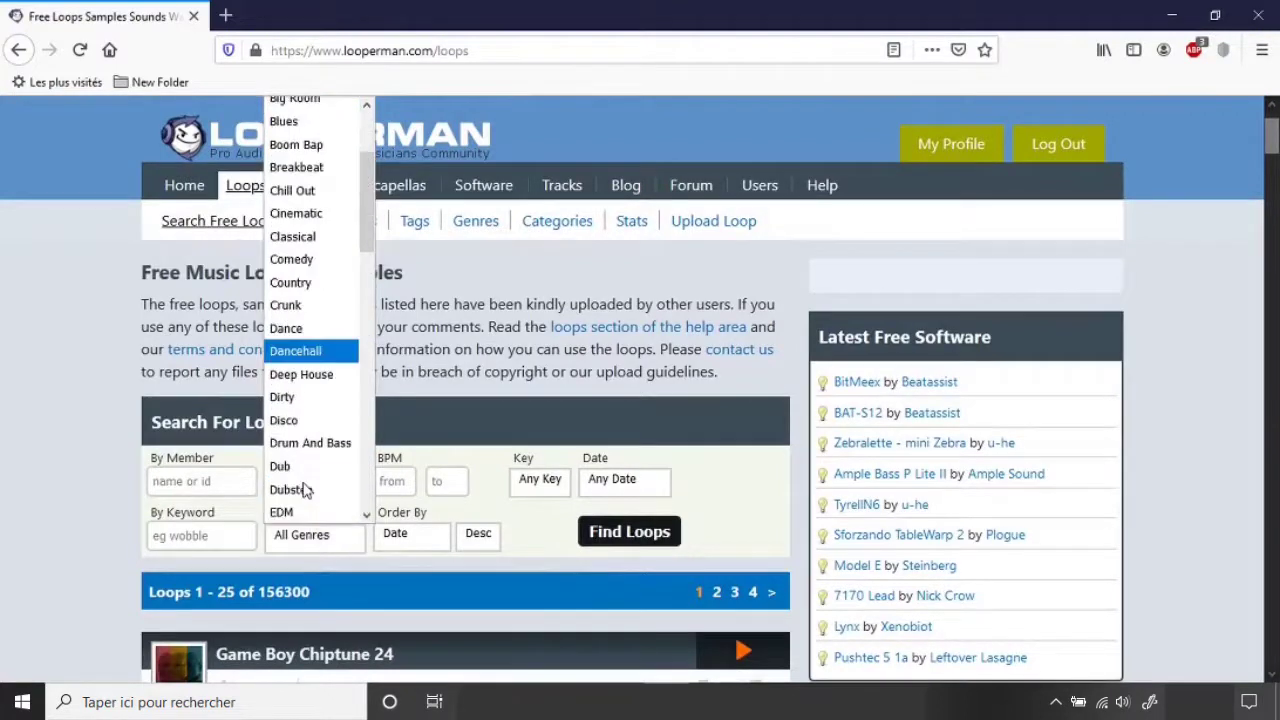
pyautogui.click(296, 440)
pyautogui.click(626, 536)
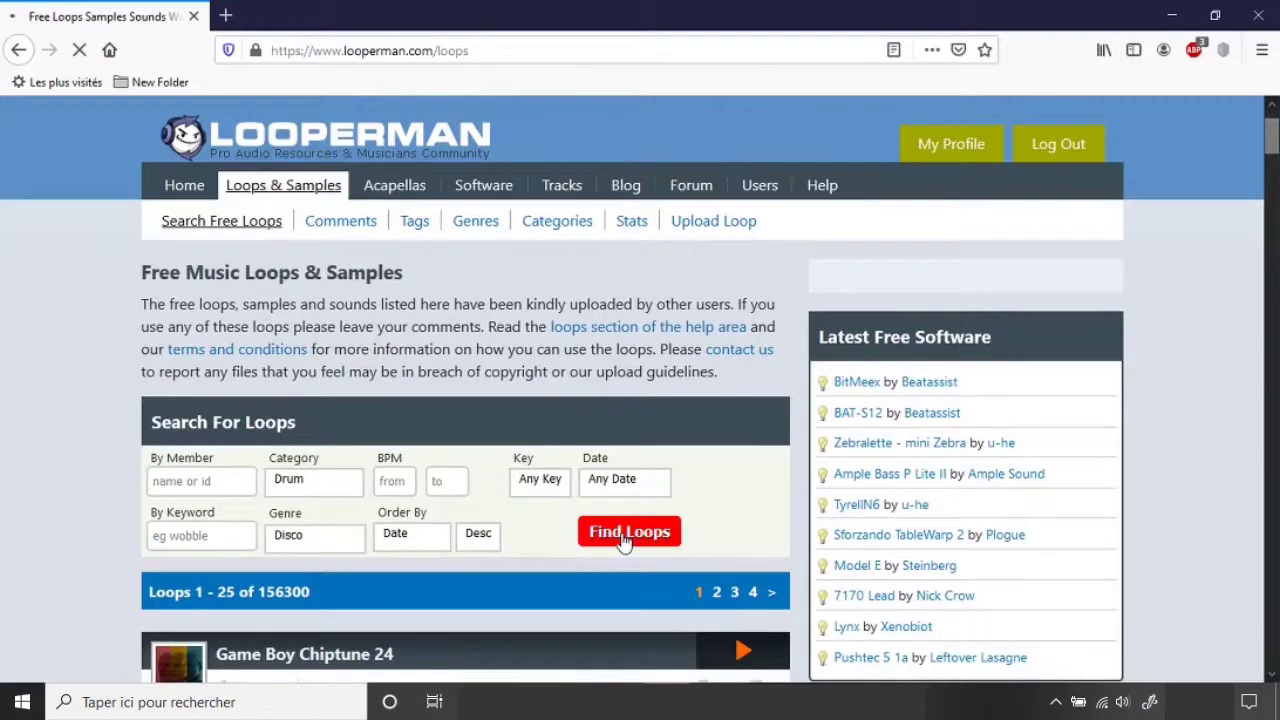
# Step: Preview the "MJ Dont Stop Groove" drum loop from the results and download it
pyautogui.scroll(-3, 646, 523)
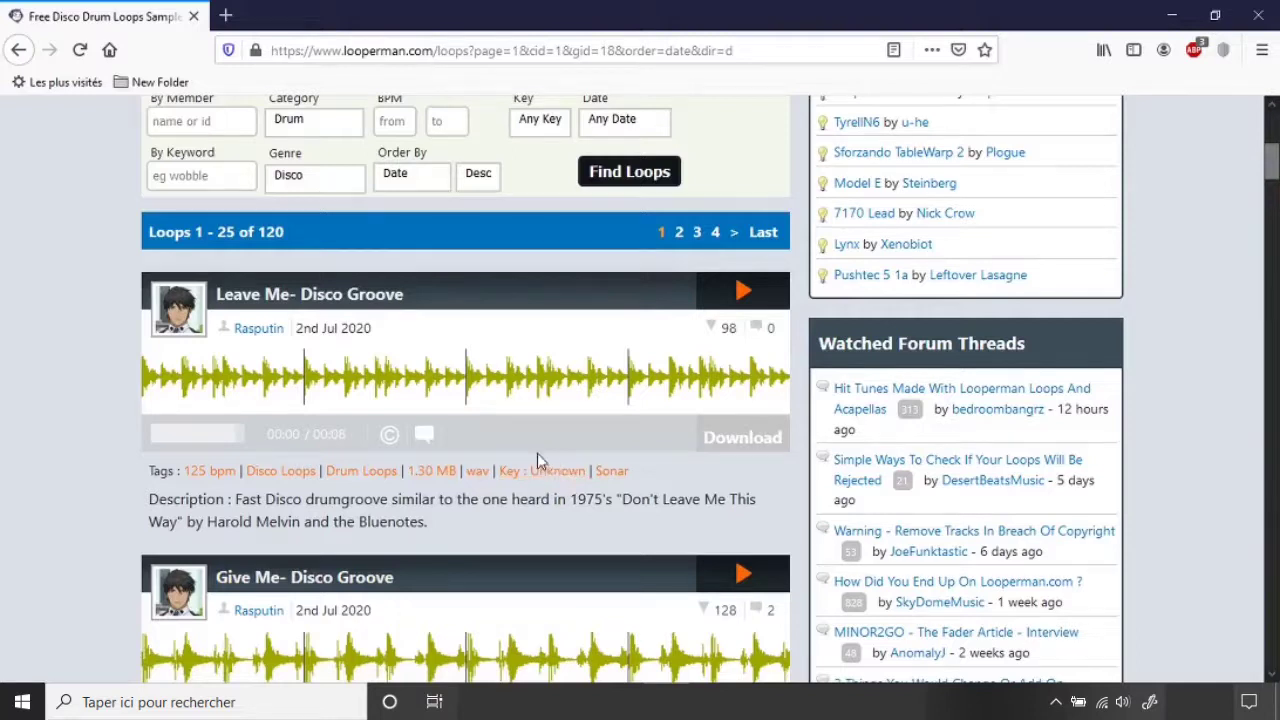
pyautogui.moveTo(532, 482)
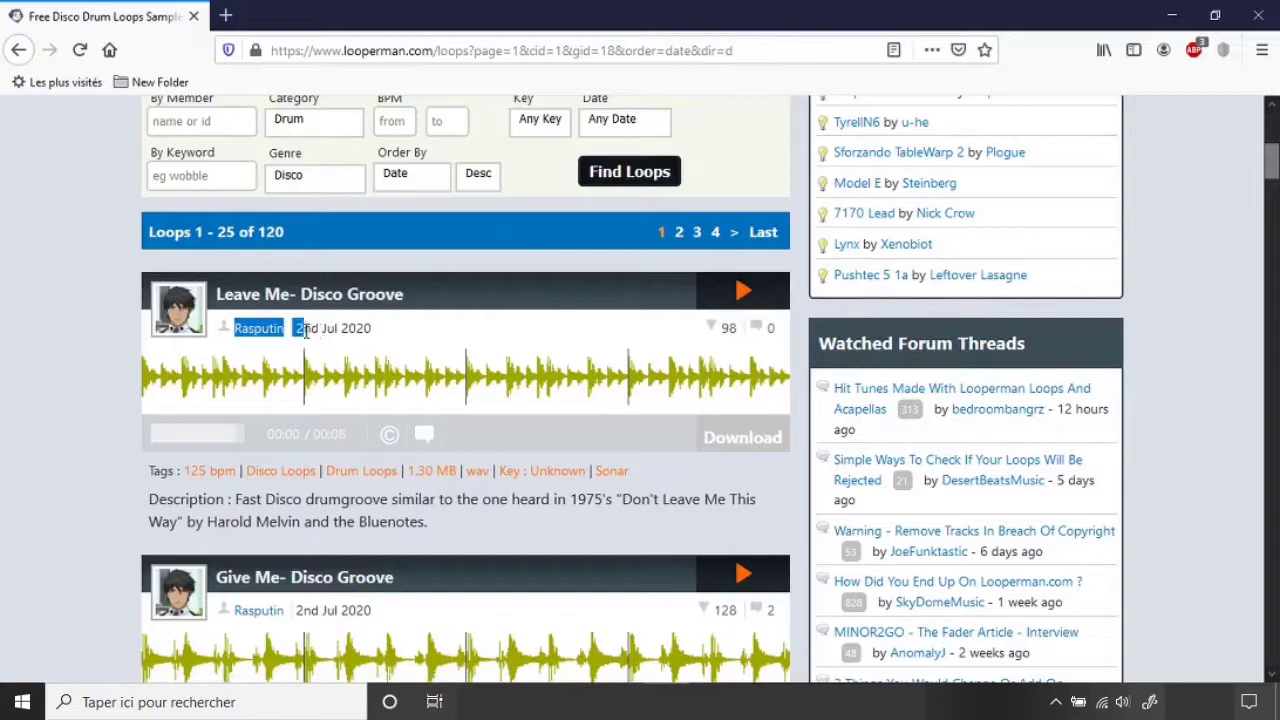
pyautogui.moveTo(355, 330)
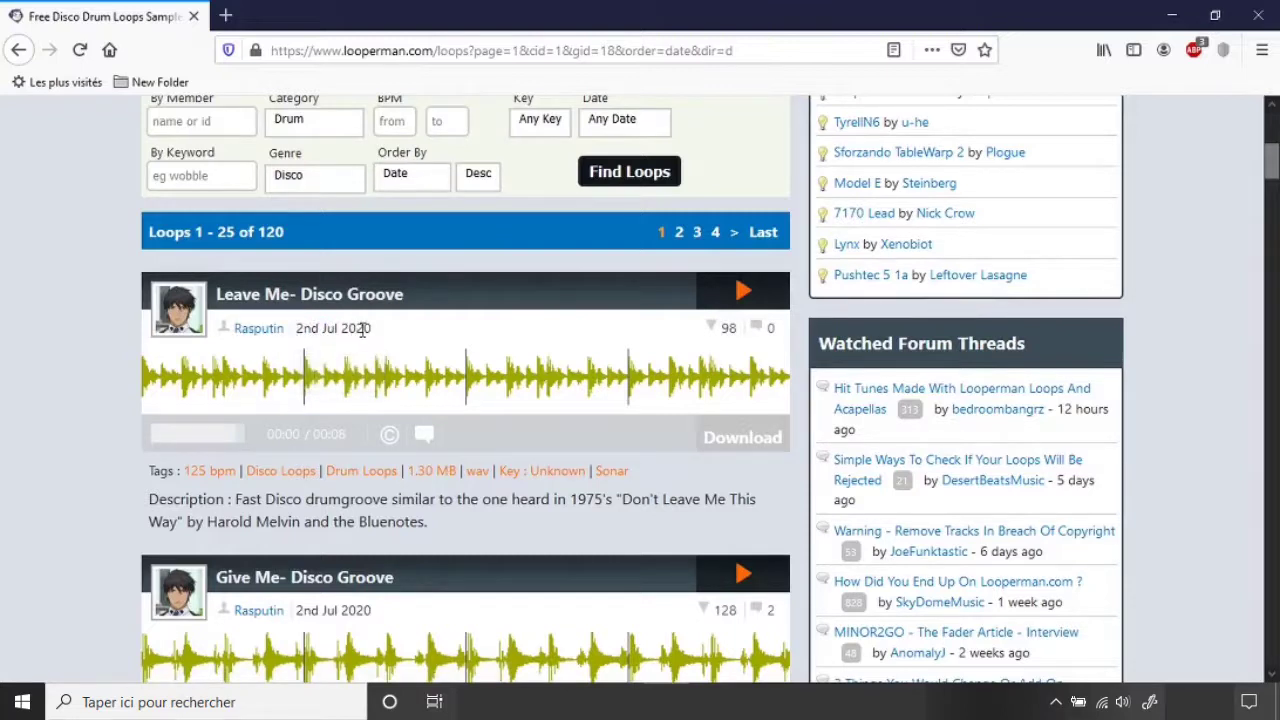
pyautogui.scroll(-3, 418, 438)
pyautogui.scroll(-5, 418, 438)
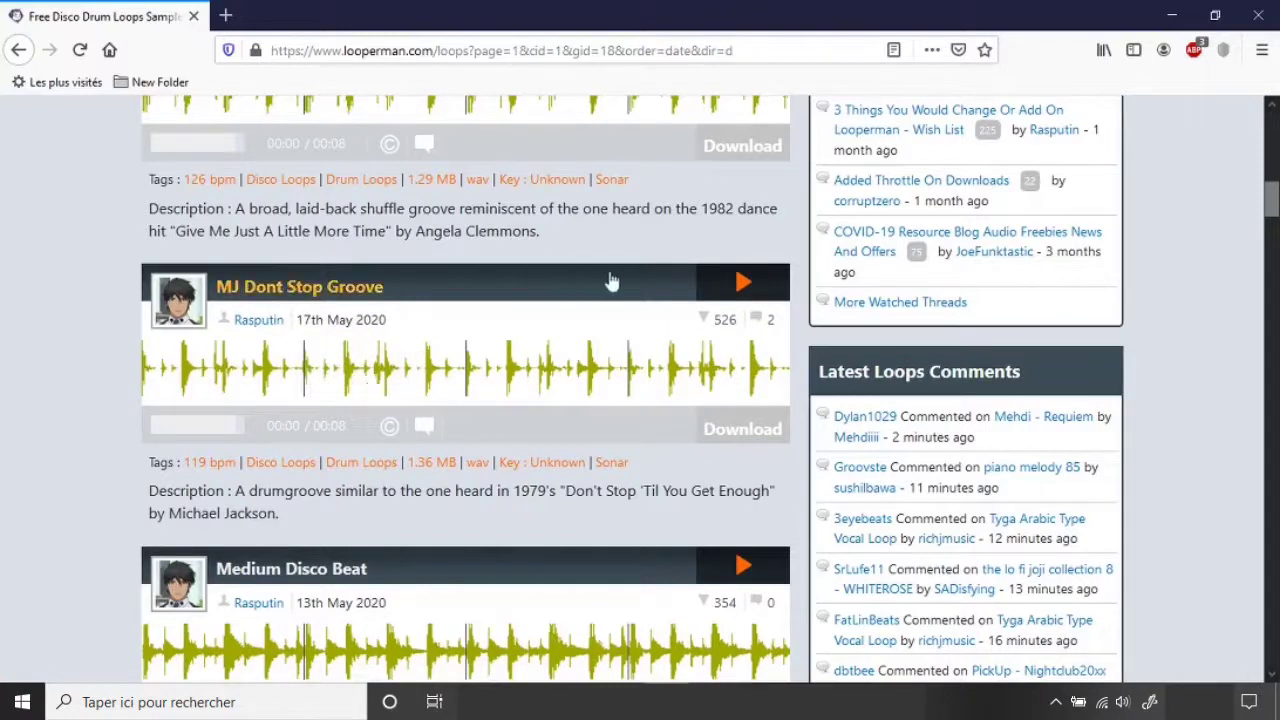
pyautogui.click(742, 282)
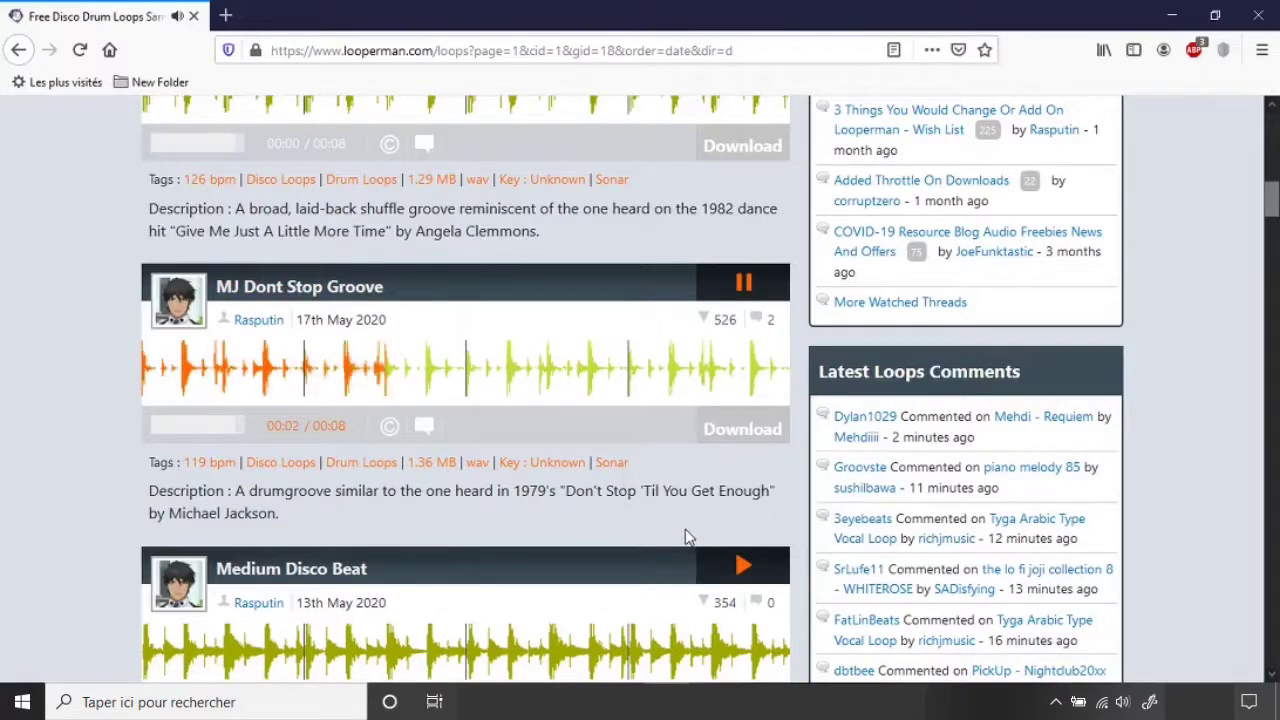
pyautogui.click(745, 286)
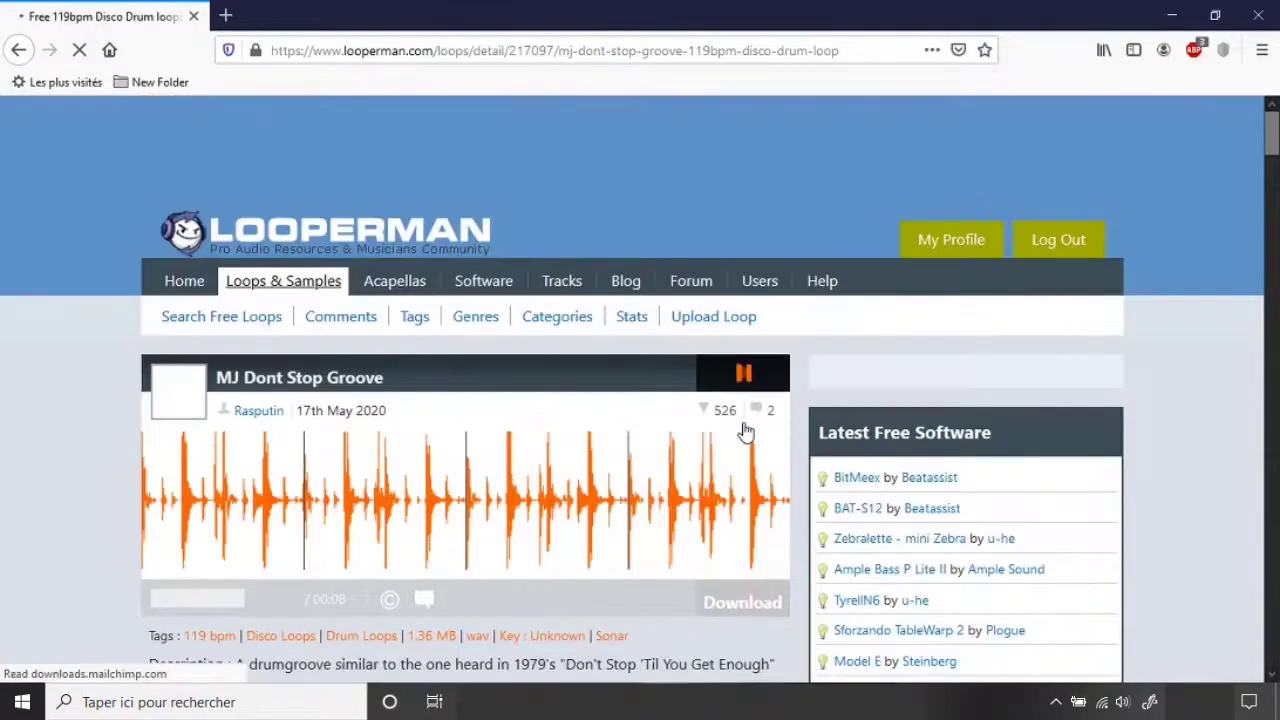
pyautogui.click(729, 608)
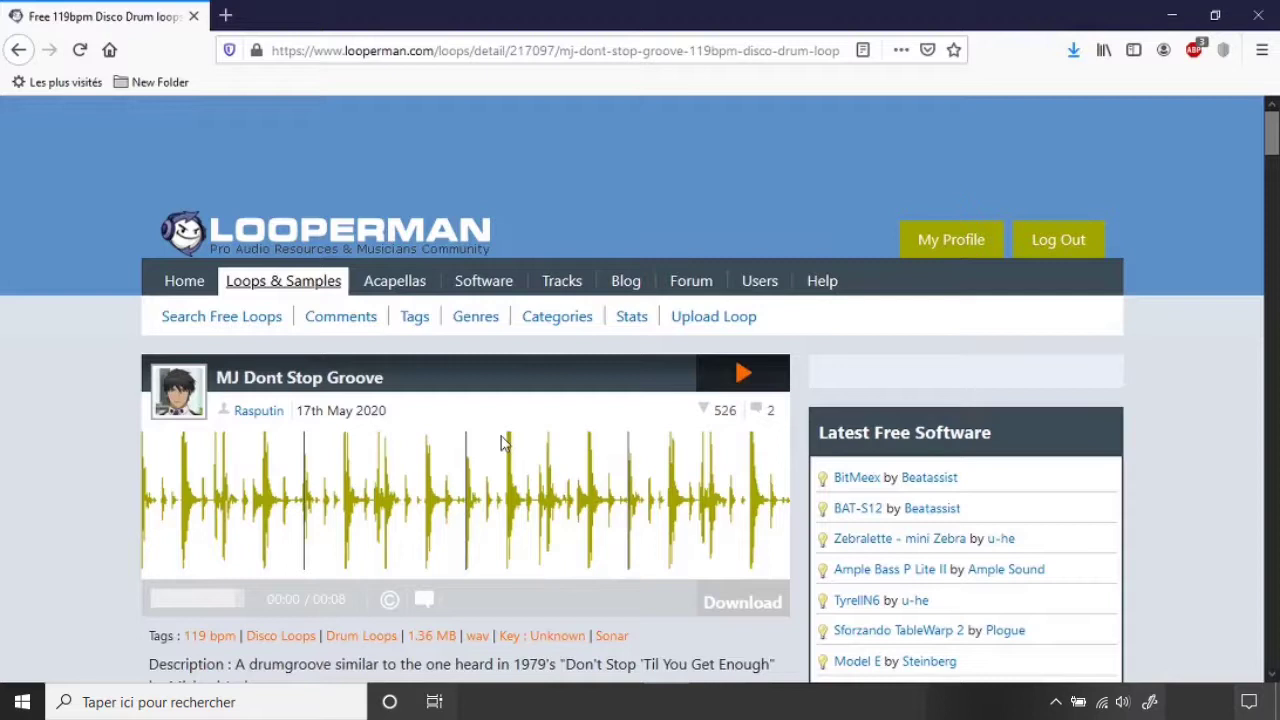
# Step: Return to the search results and find loops in the Piano category, keeping the Disco genre
pyautogui.click(19, 50)
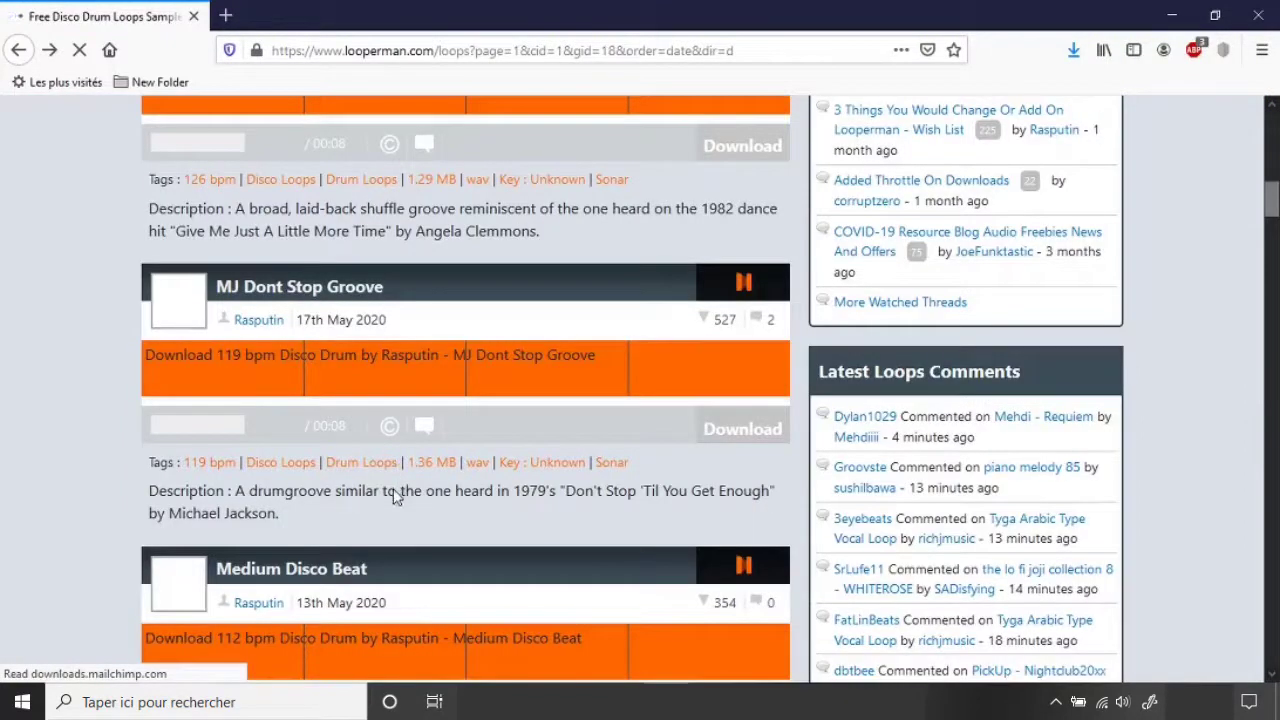
pyautogui.scroll(10, 395, 497)
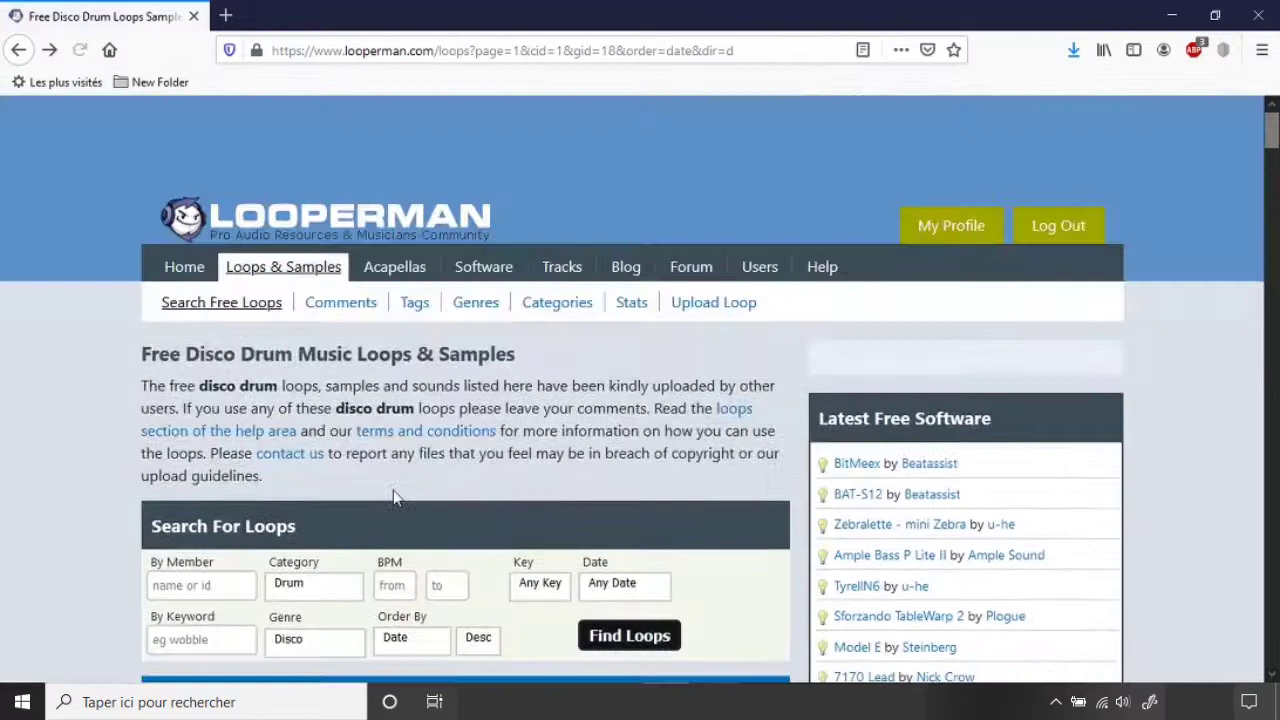
pyautogui.scroll(-1, 323, 528)
pyautogui.click(316, 516)
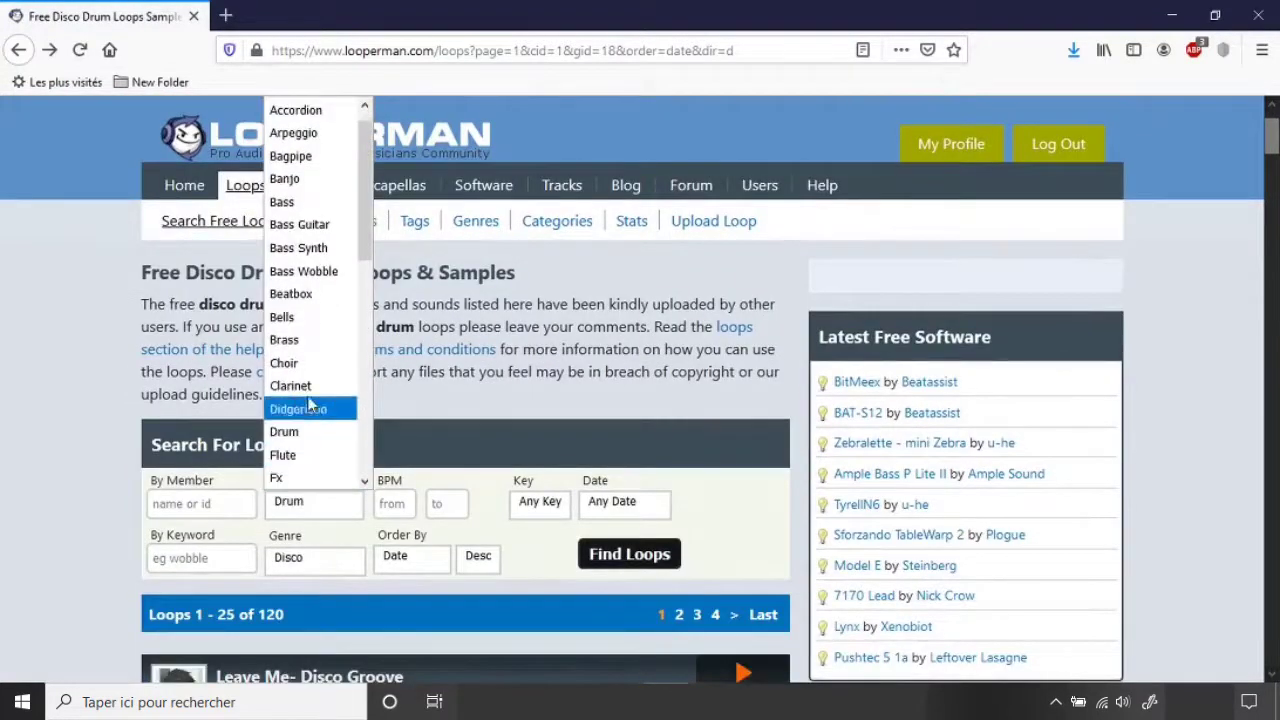
pyautogui.scroll(-4, 300, 372)
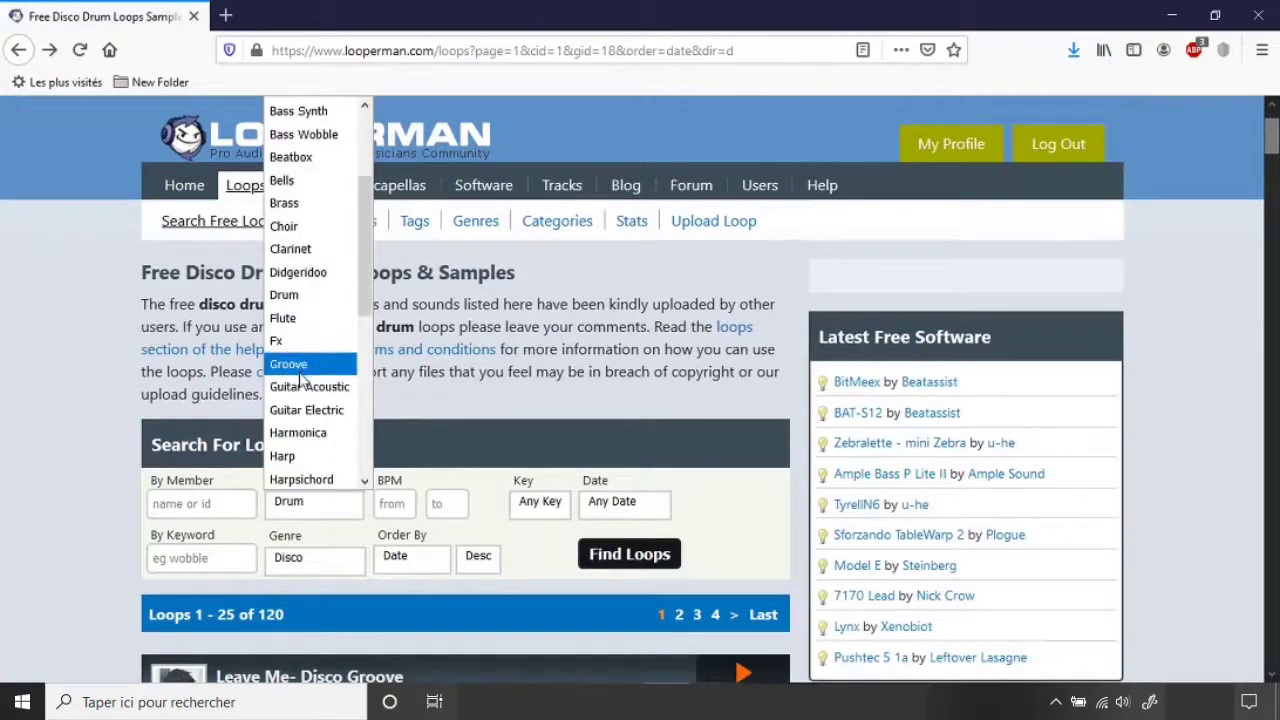
pyautogui.click(285, 480)
pyautogui.scroll(-3, 215, 458)
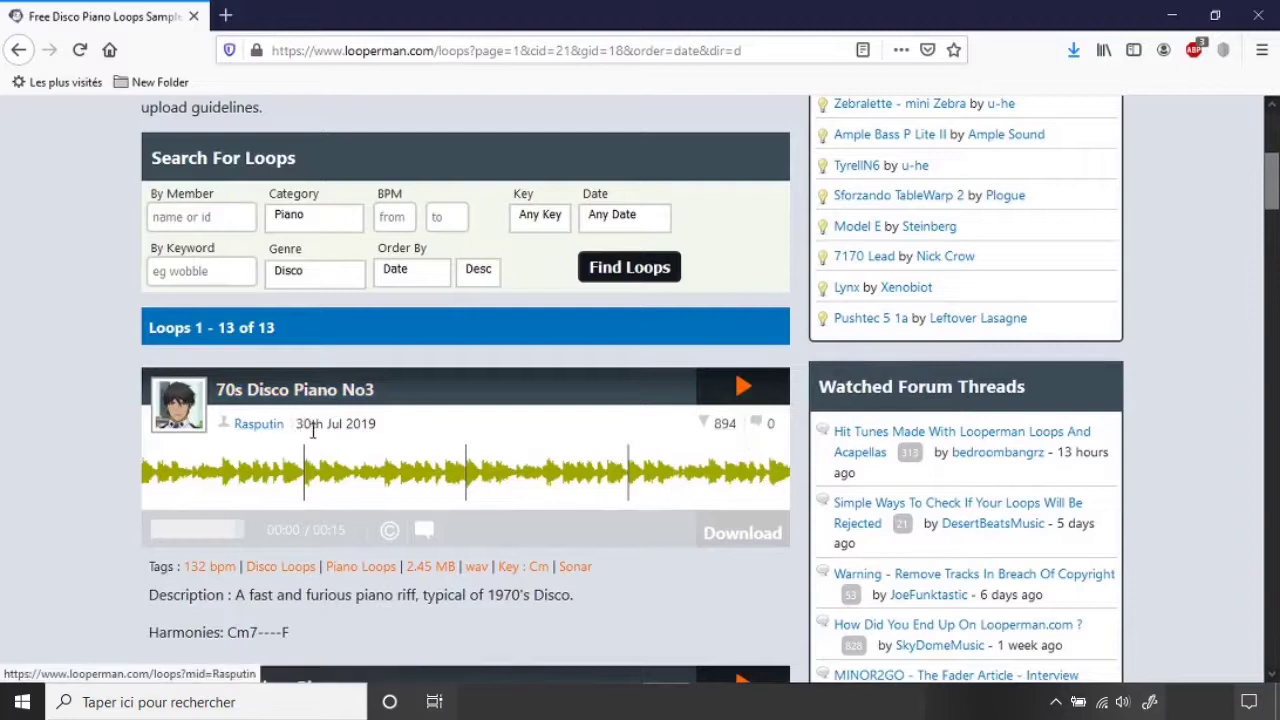
# Step: Preview the "70s Disco Piano No3" loop and download it
pyautogui.click(746, 389)
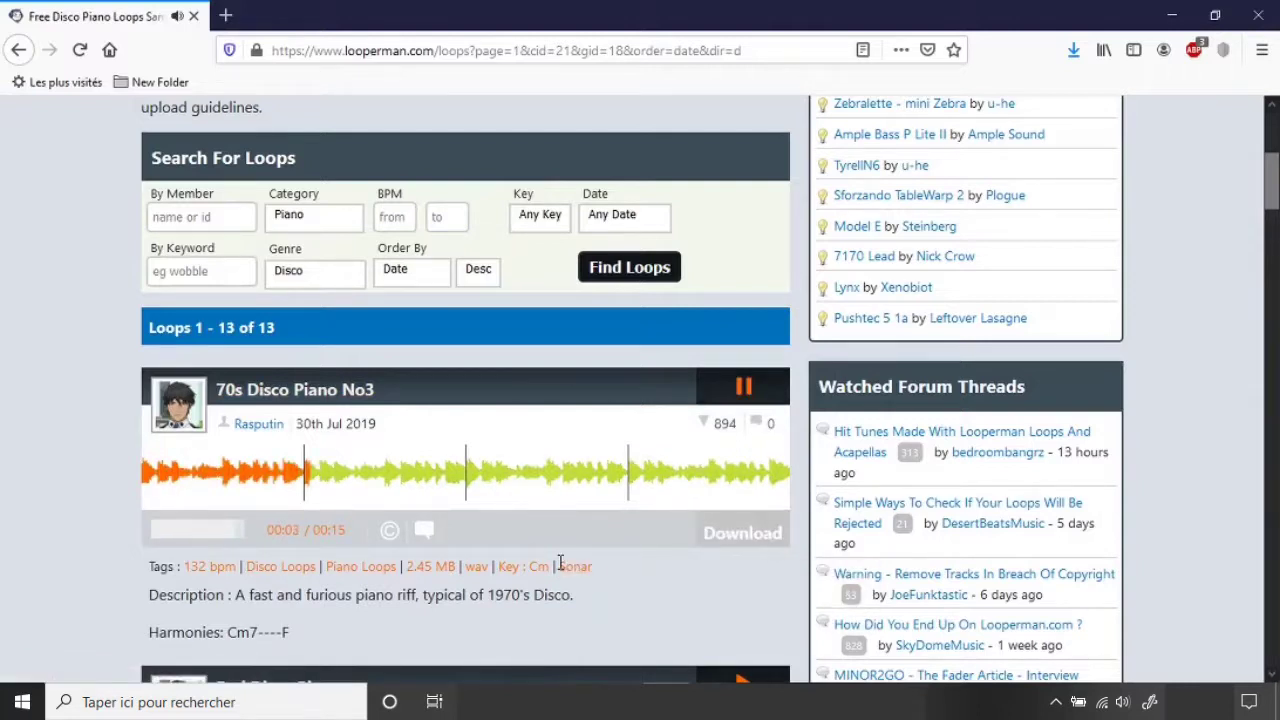
pyautogui.click(750, 389)
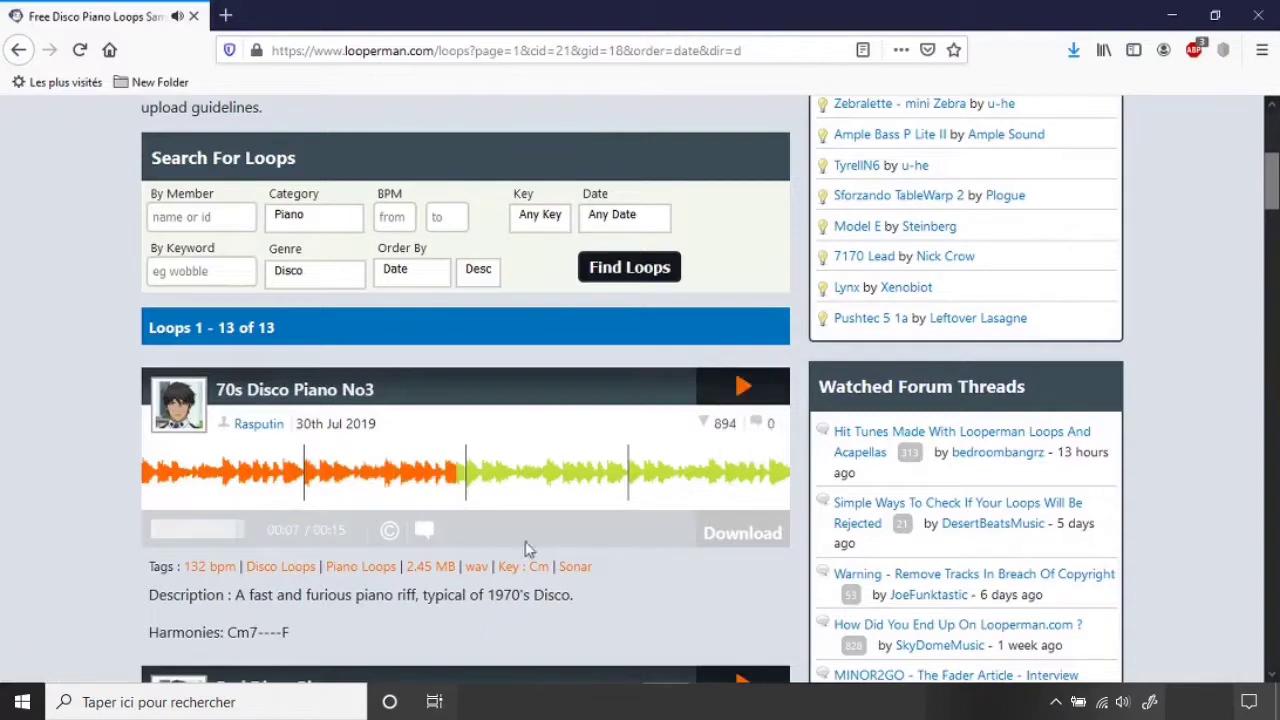
pyautogui.click(744, 536)
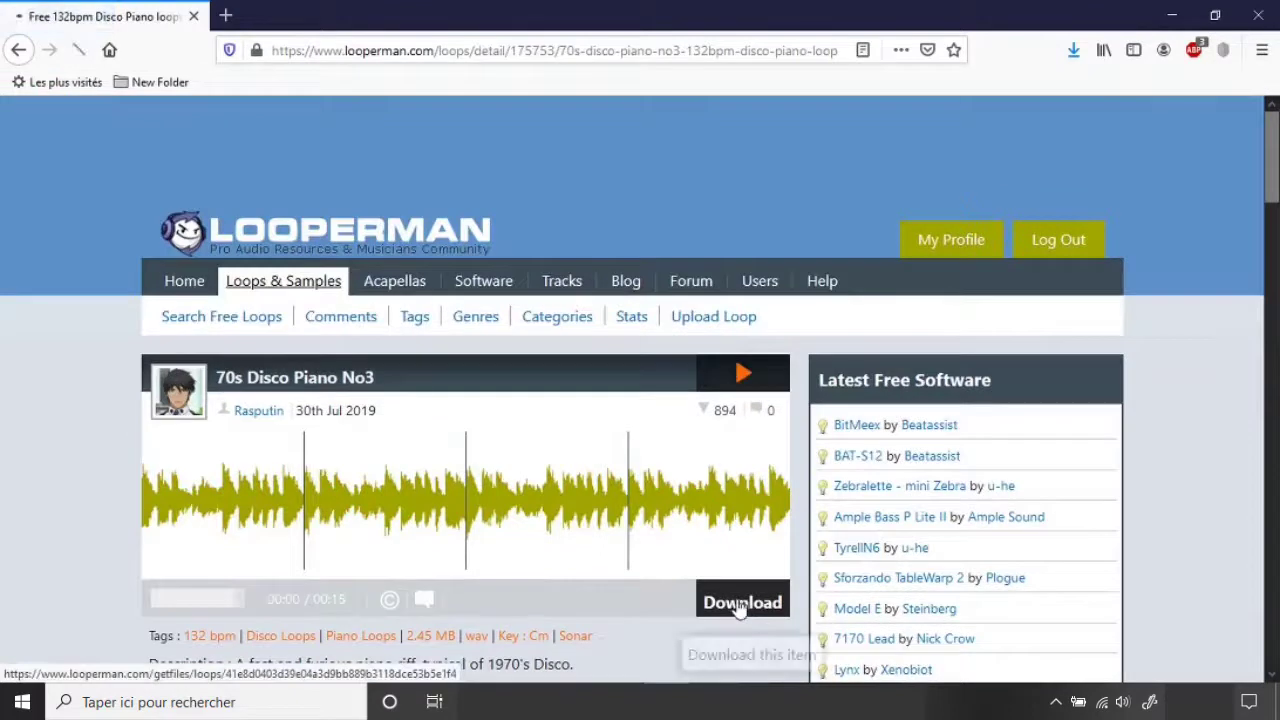
pyautogui.click(500, 374)
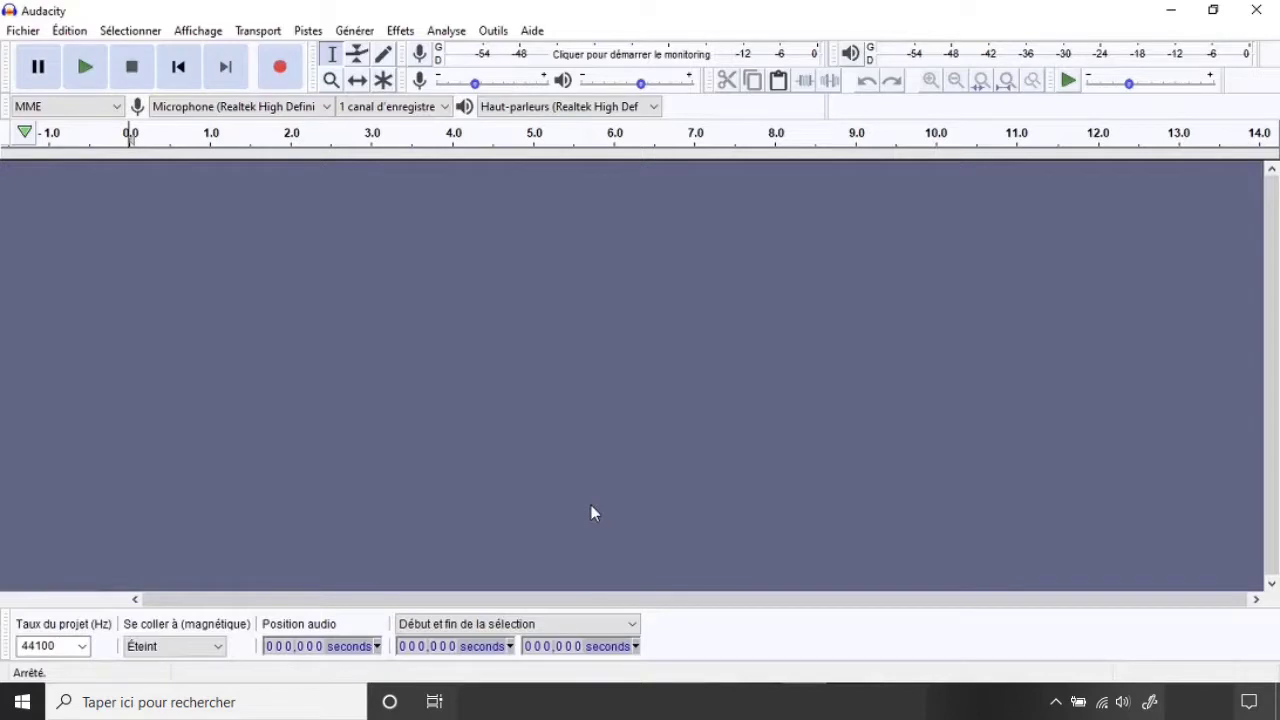
pyautogui.click(400, 31)
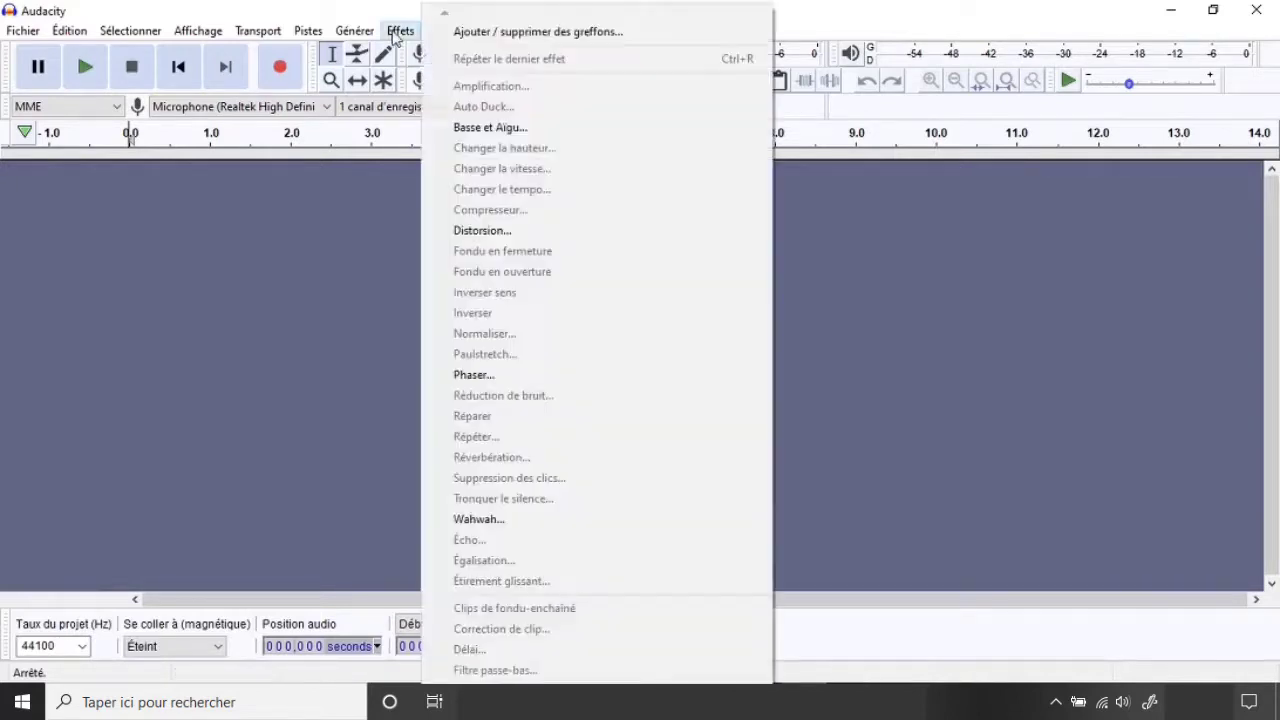
pyautogui.press('Escape')
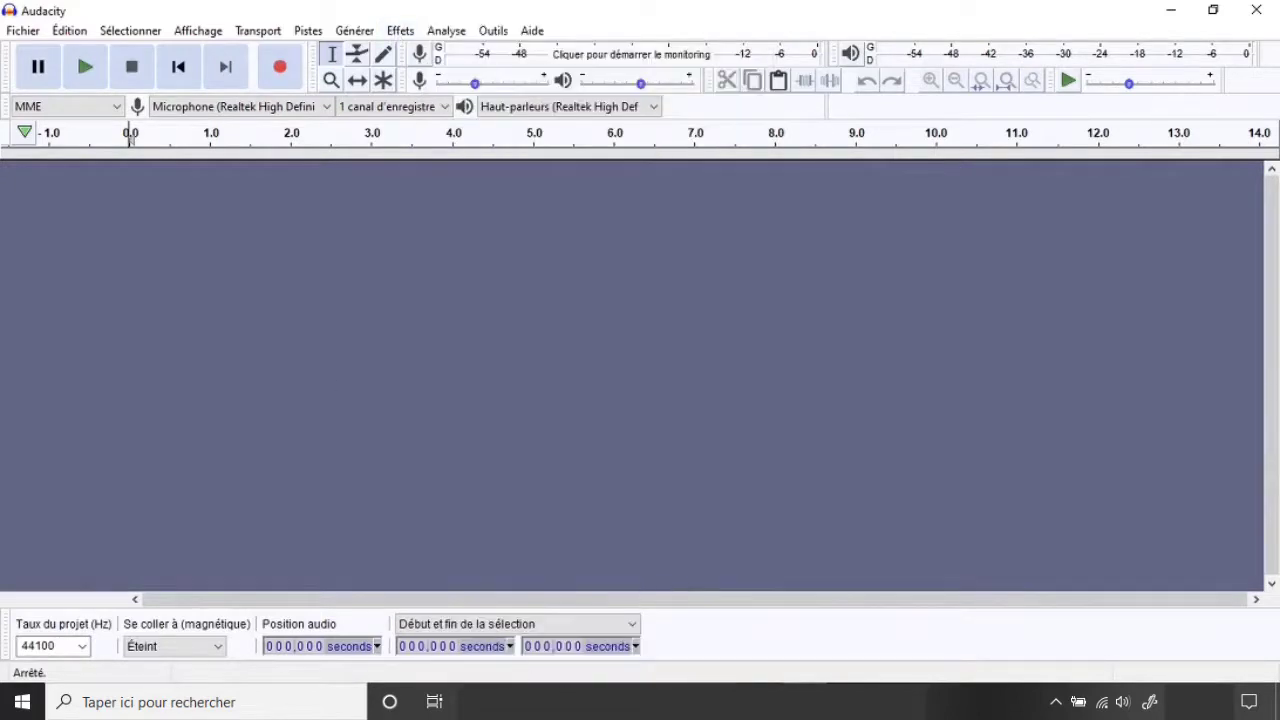
# Step: Import the mj-dont-stop-groove audio file from the LoopsAndSamples folder into Audacity
pyautogui.hotkey('alt', 'Tab')
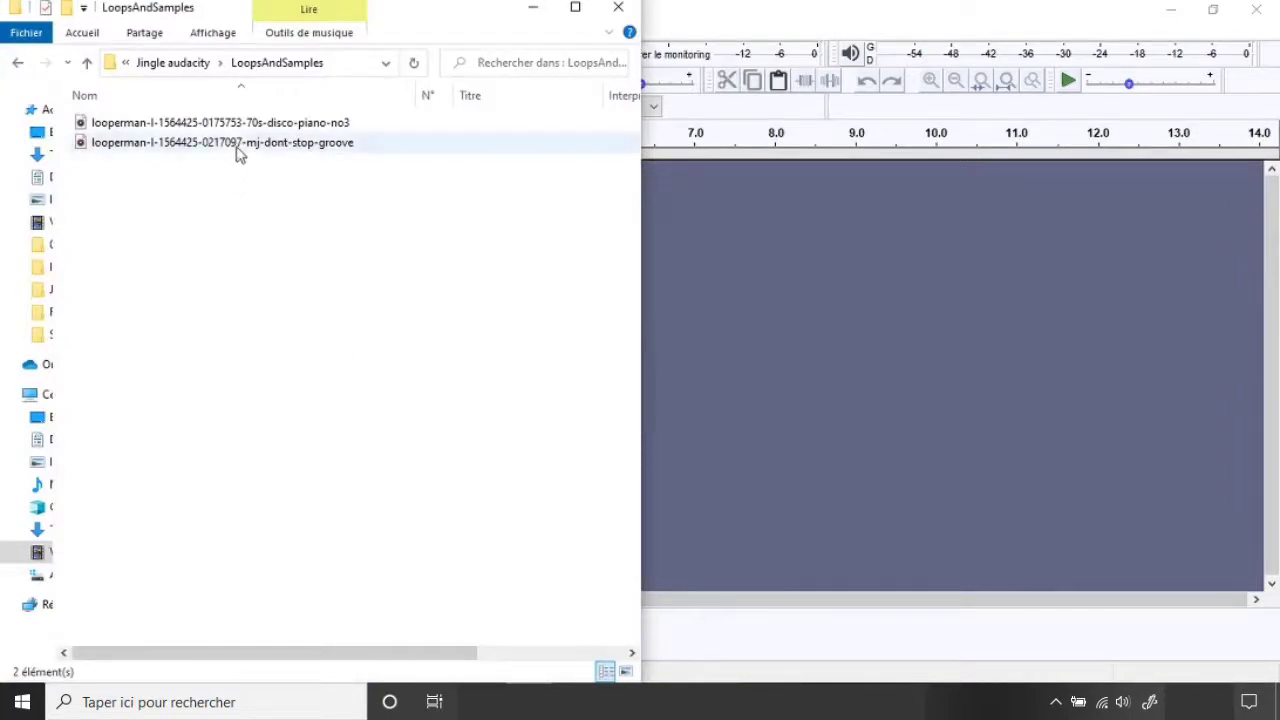
pyautogui.moveTo(238, 148); pyautogui.dragTo(849, 309)
pyautogui.click(745, 490)
# Step: Play the beginning of the imported drum loop and reduce the height of its track
pyautogui.press('space')
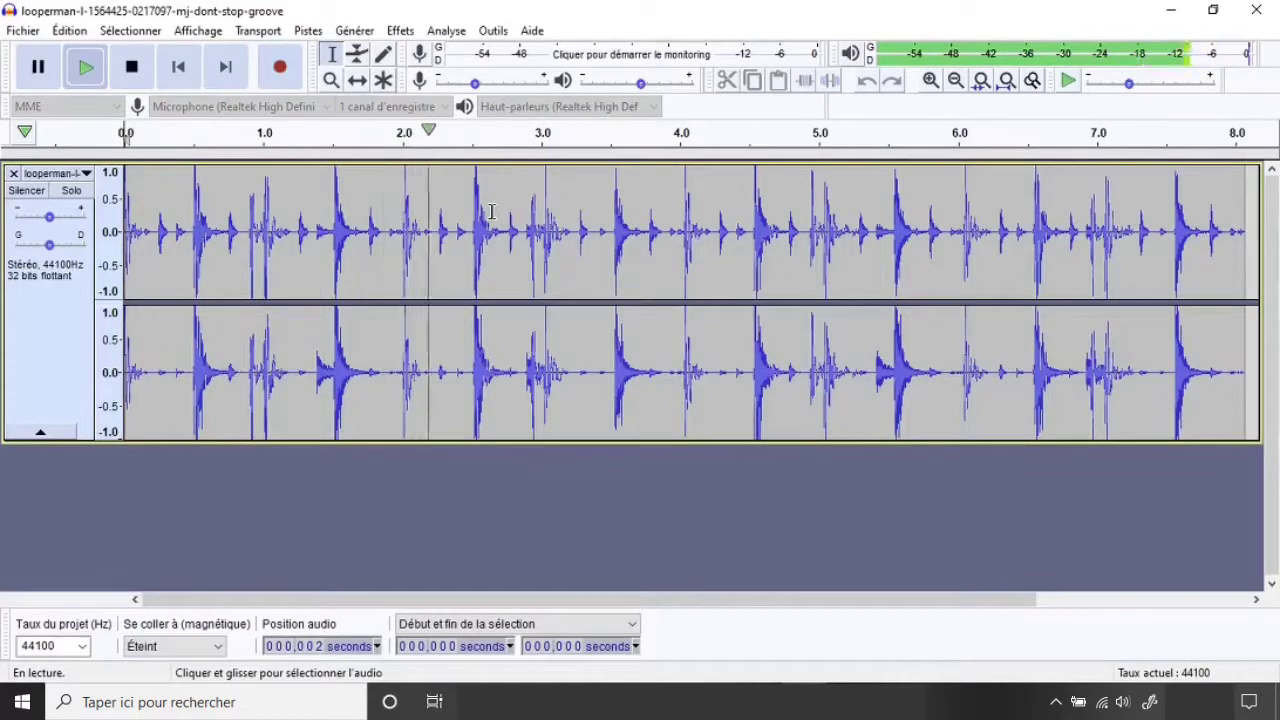
pyautogui.press('space')
pyautogui.moveTo(400, 442); pyautogui.dragTo(223, 330)
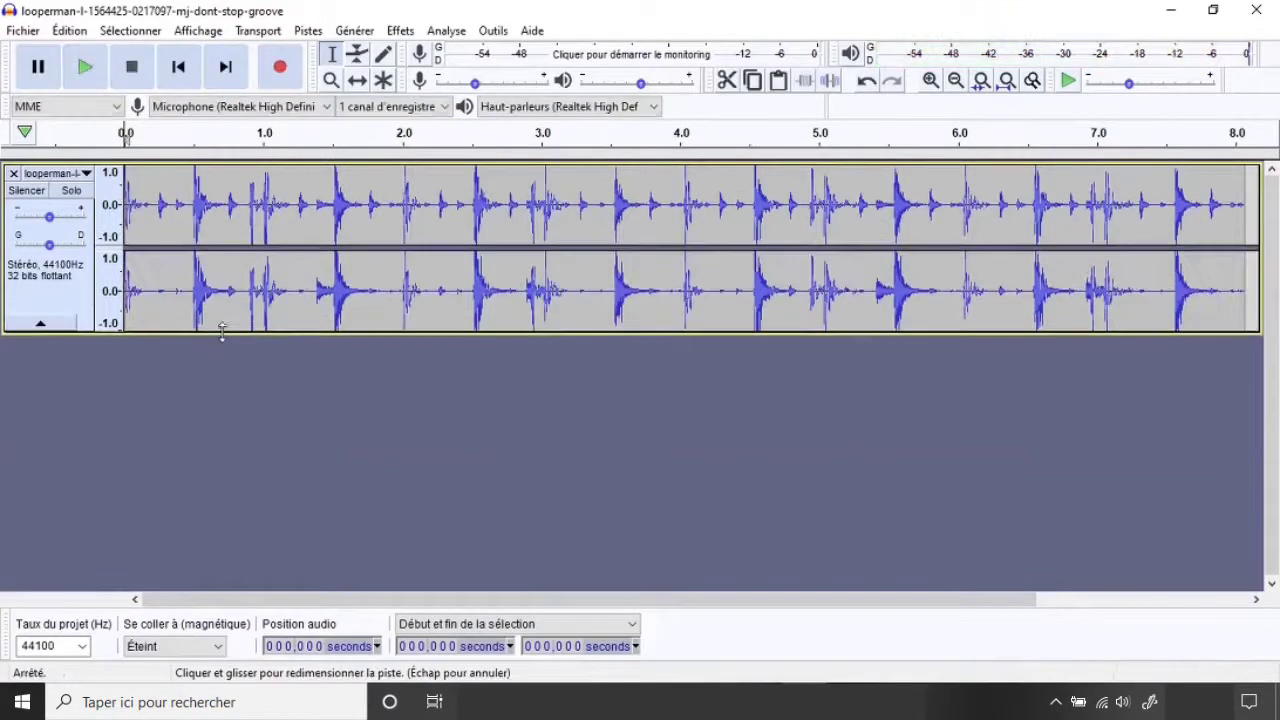
# Step: Import the 70s-disco-piano-no3 file from the LoopsAndSamples folder as a second track and reduce that track's height
pyautogui.hotkey('alt', 'Tab')
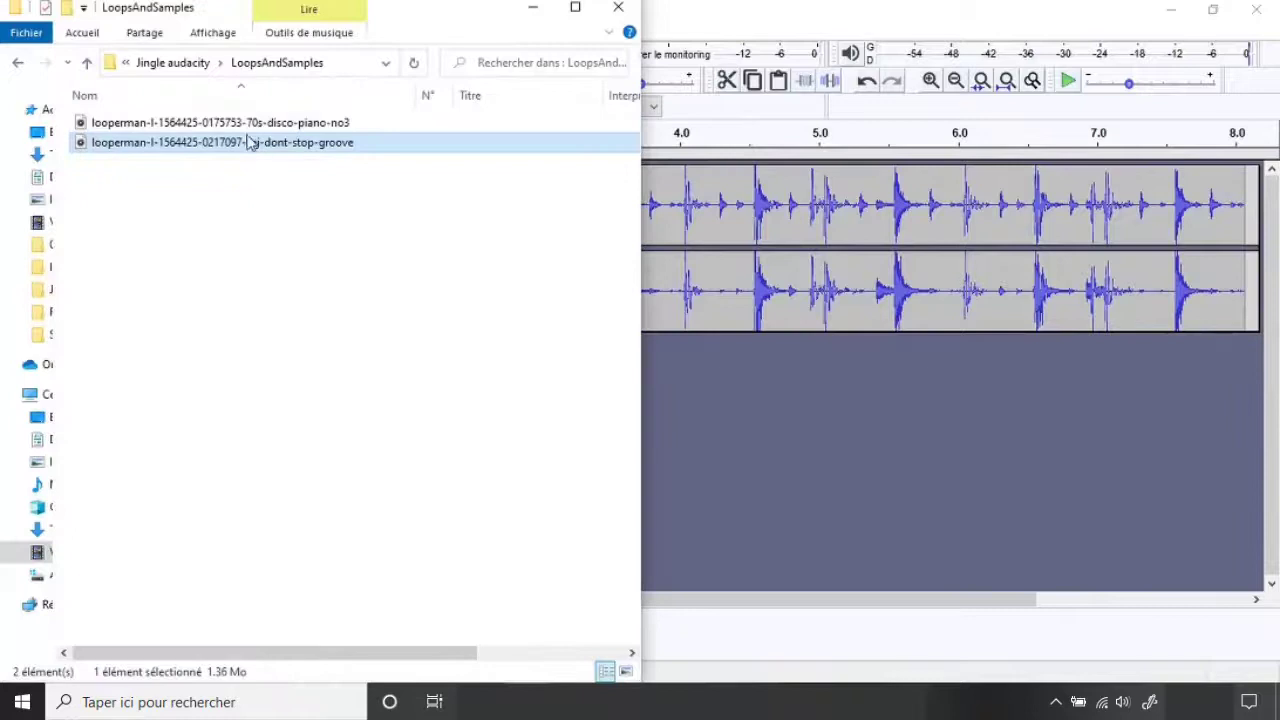
pyautogui.moveTo(246, 124); pyautogui.dragTo(790, 482)
pyautogui.click(737, 486)
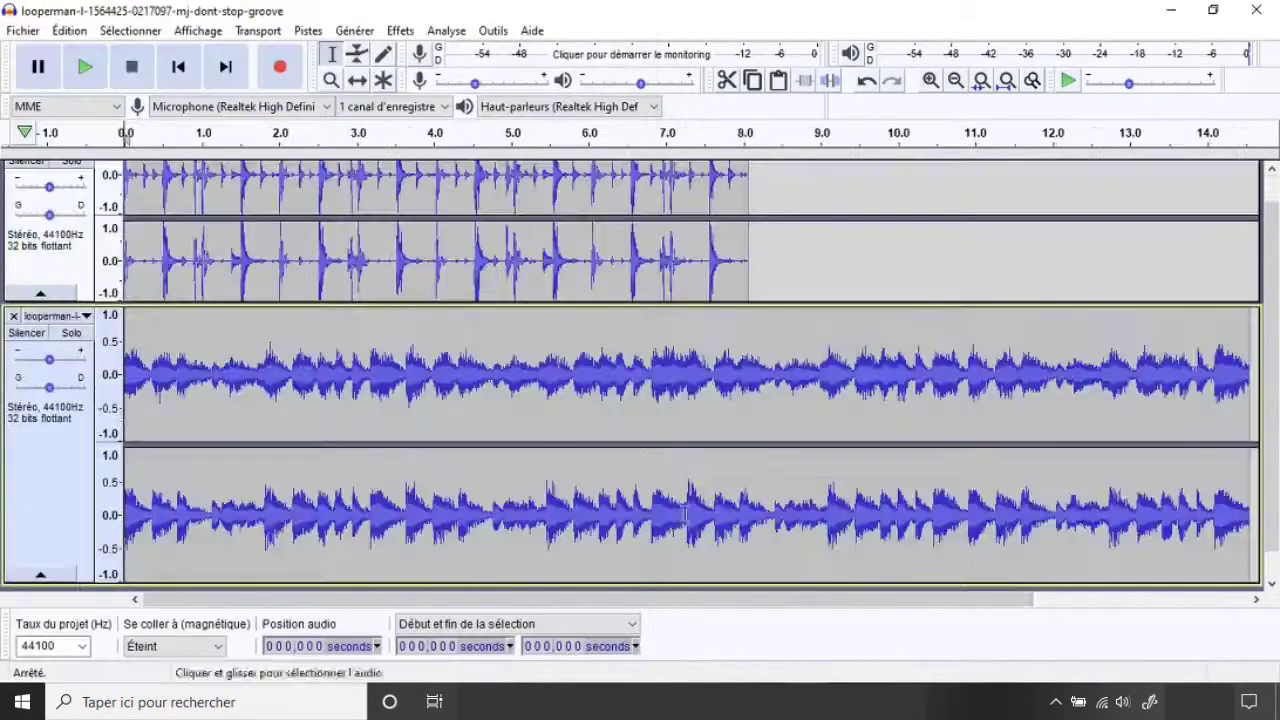
pyautogui.moveTo(345, 583); pyautogui.dragTo(349, 540)
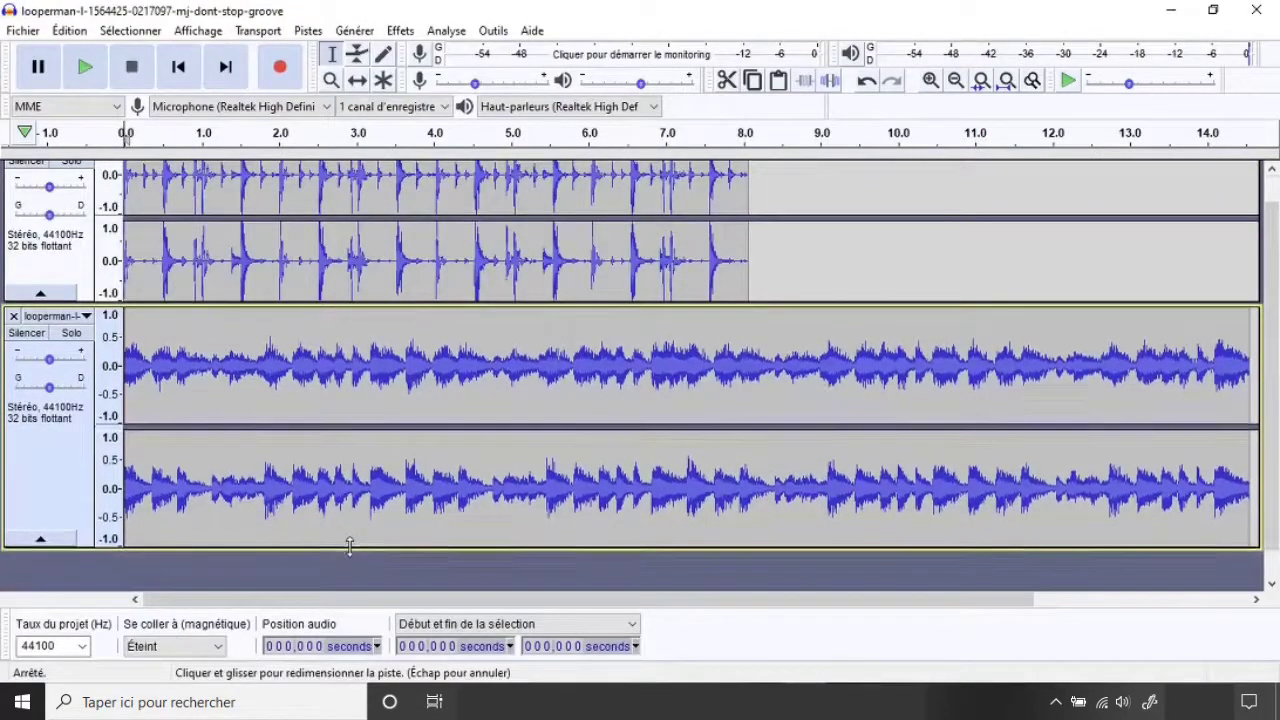
# Step: Solo the piano track, listen to it from the start, and turn solo off again
pyautogui.click(70, 334)
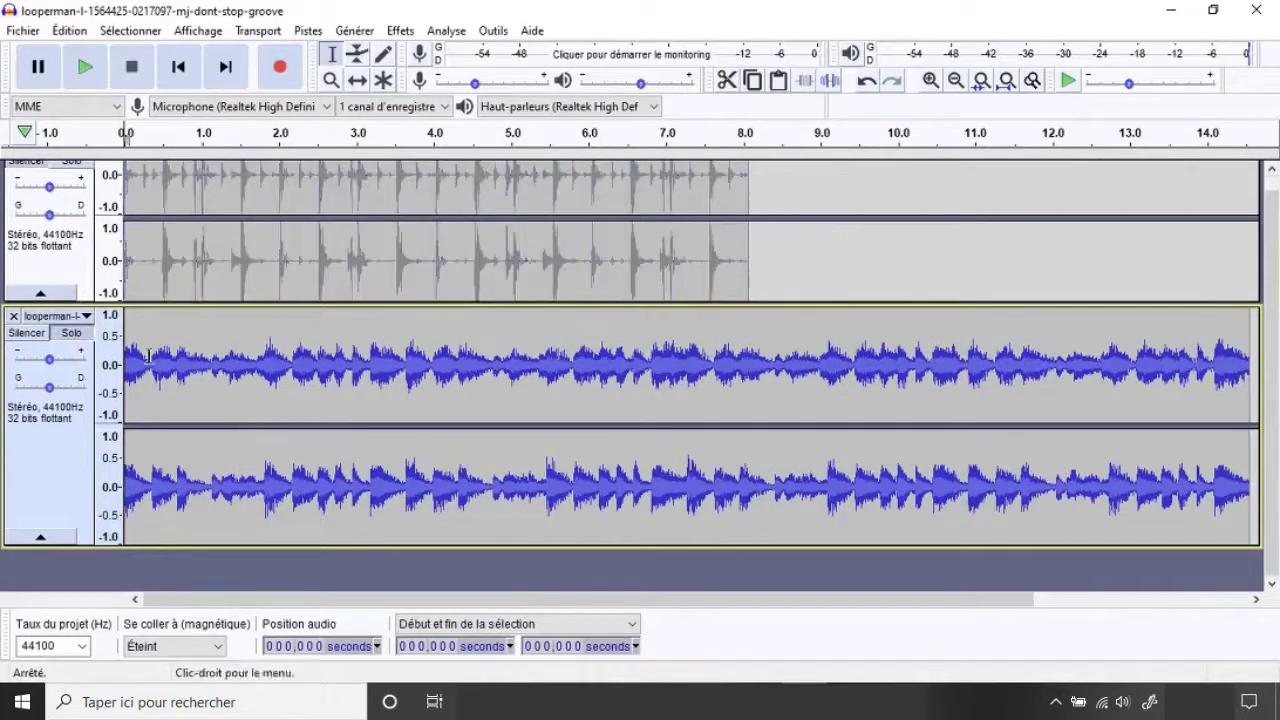
pyautogui.click(194, 370)
pyautogui.scroll(1, 180, 372)
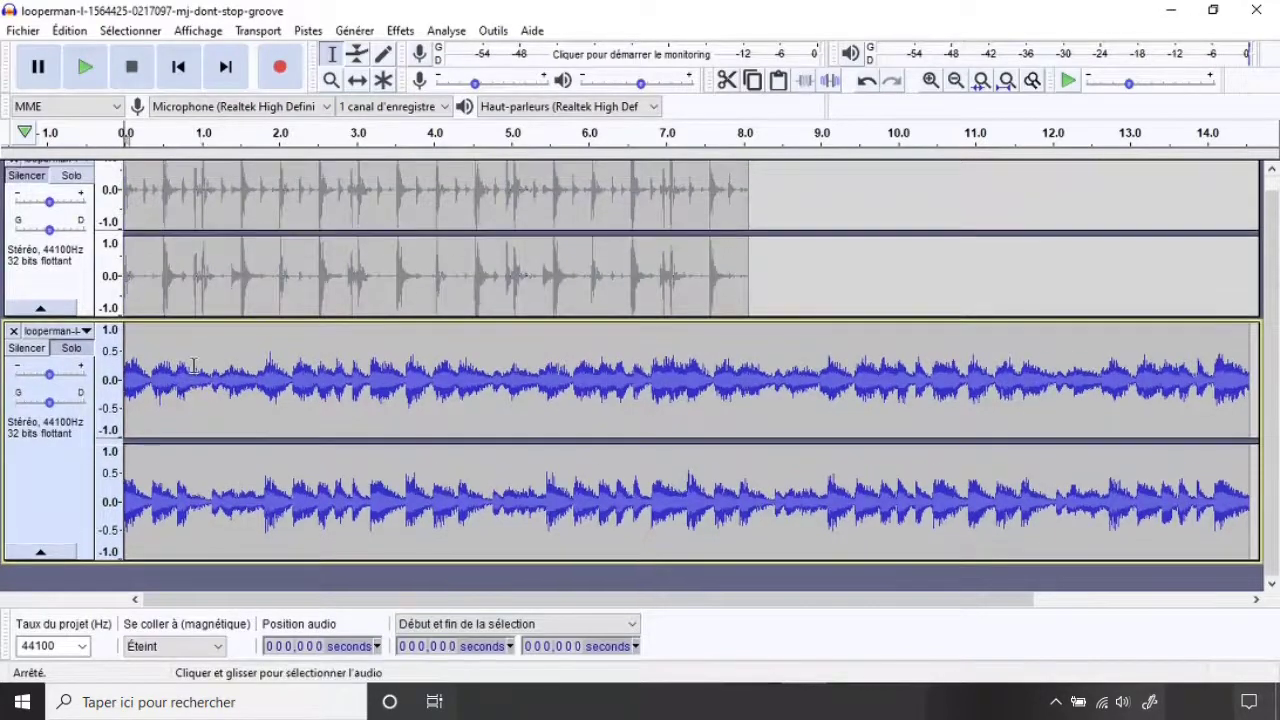
pyautogui.press('Home')
pyautogui.press('space')
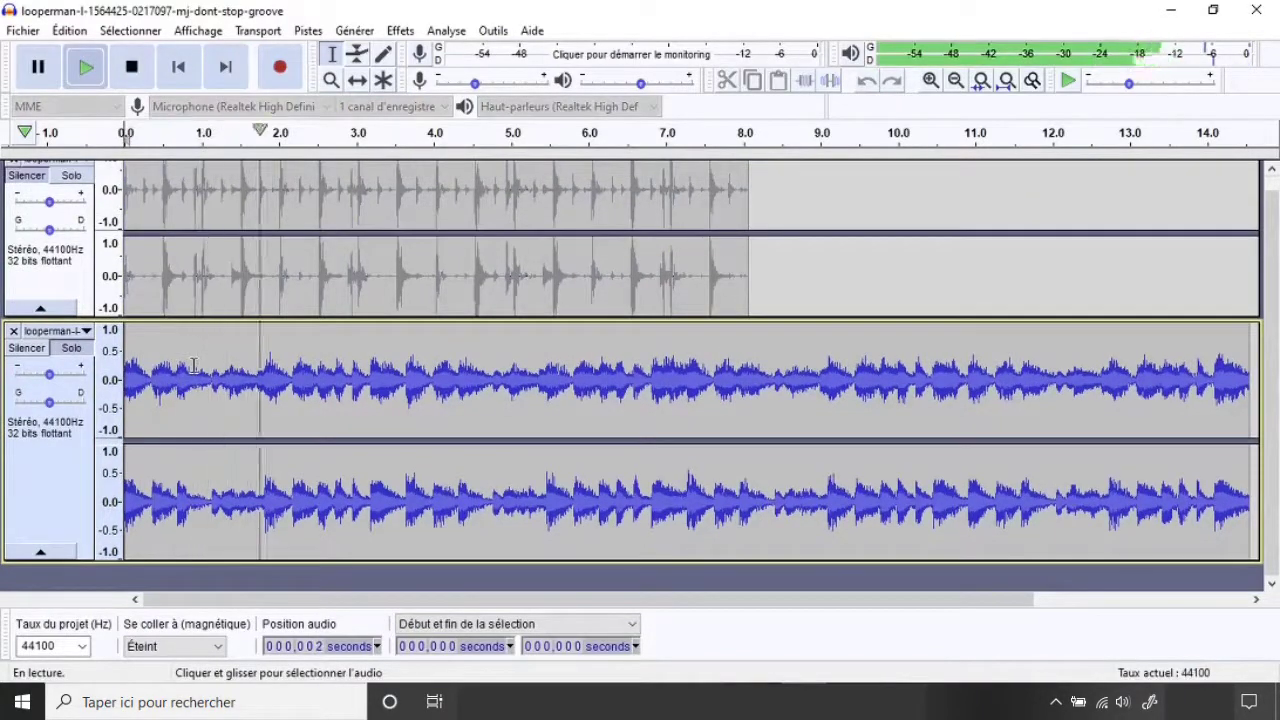
pyautogui.press('space')
pyautogui.click(71, 348)
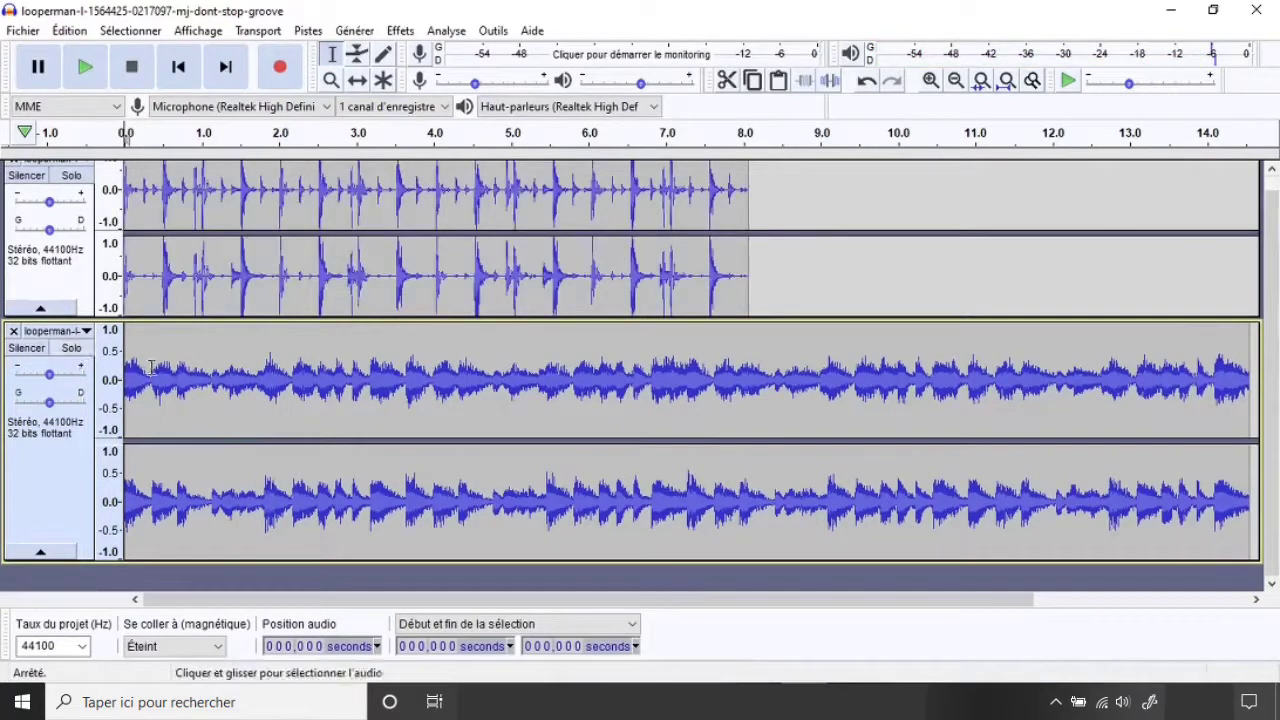
# Step: Play the drum and piano tracks together from the start to compare their tempos
pyautogui.click(221, 386)
pyautogui.press('Home')
pyautogui.click(578, 388)
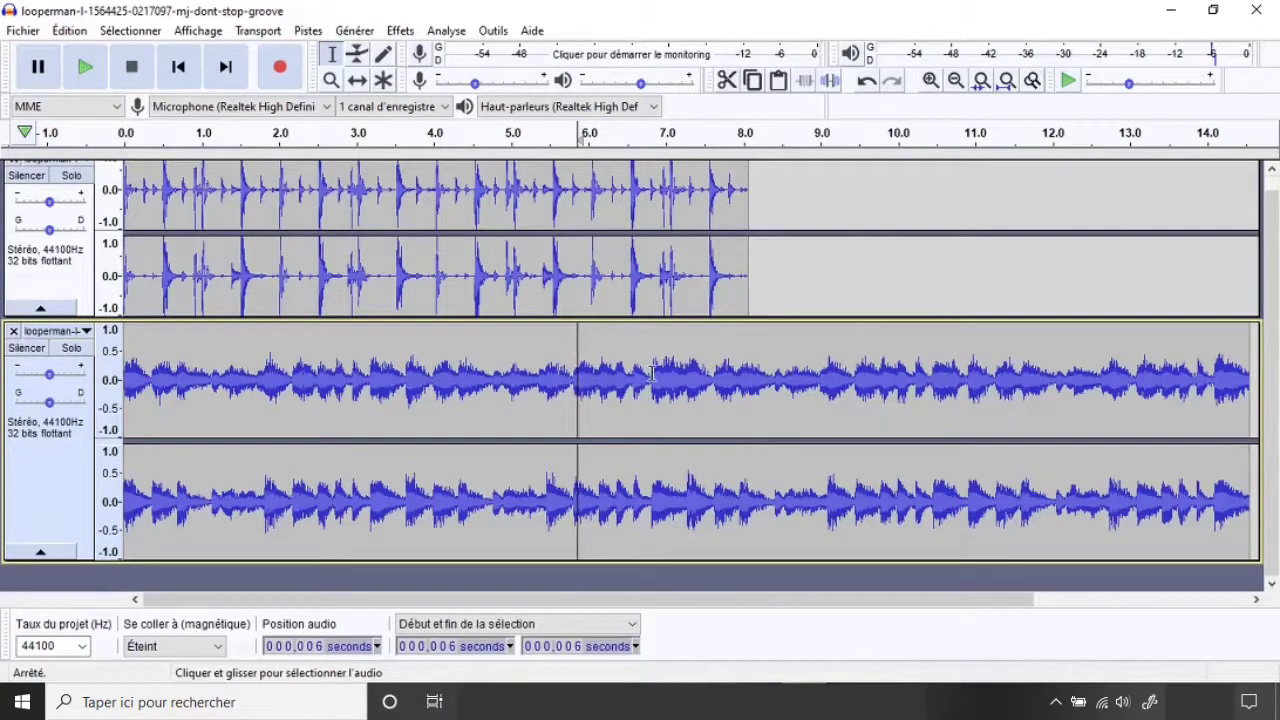
pyautogui.press('Home')
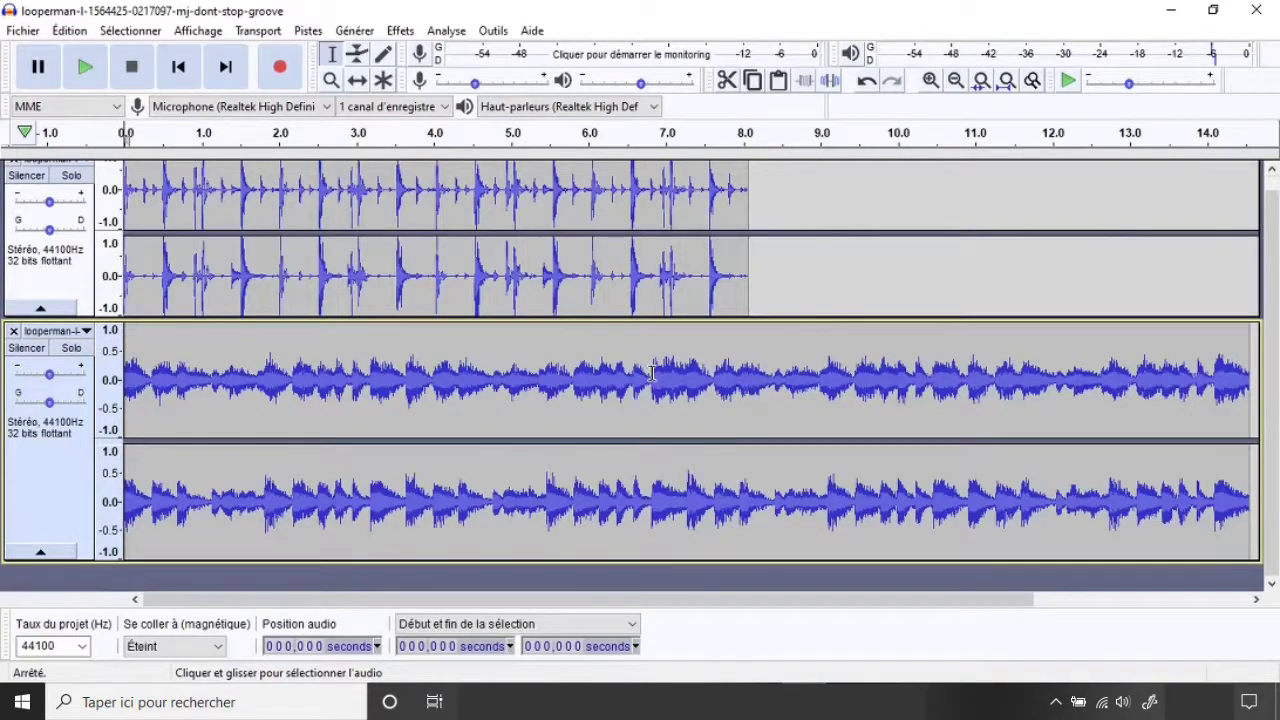
pyautogui.press('space')
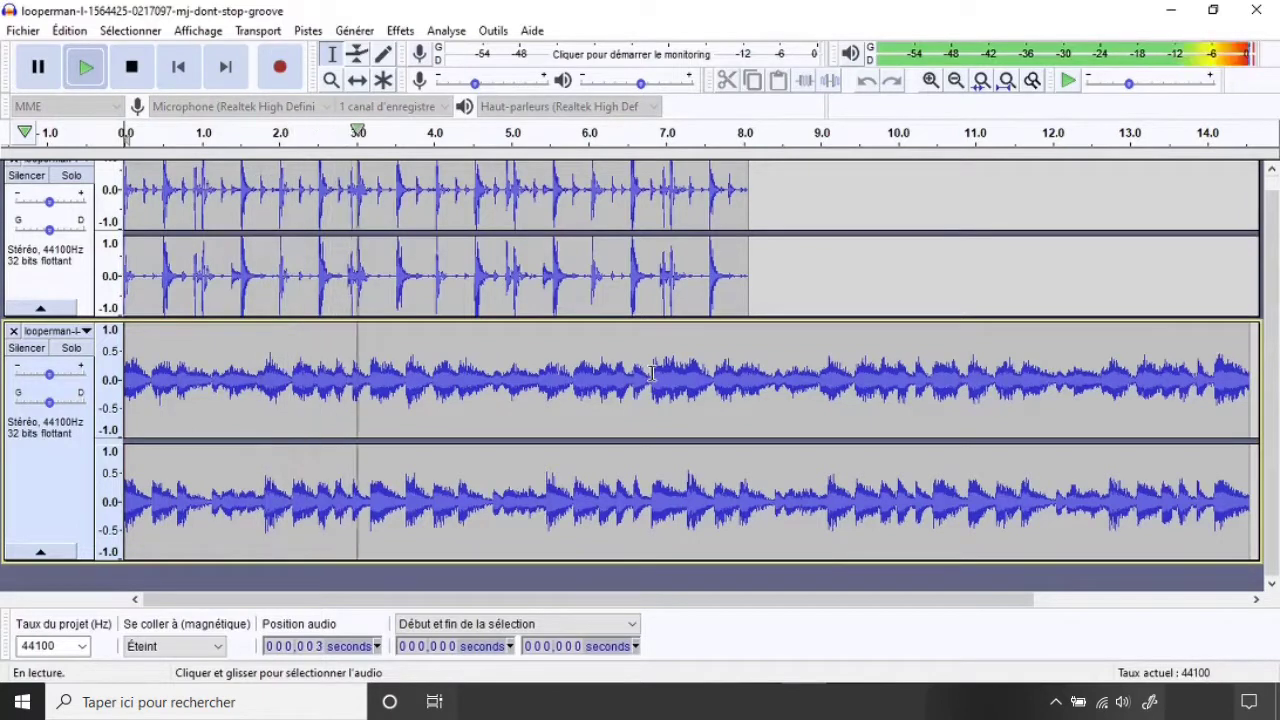
pyautogui.press('space')
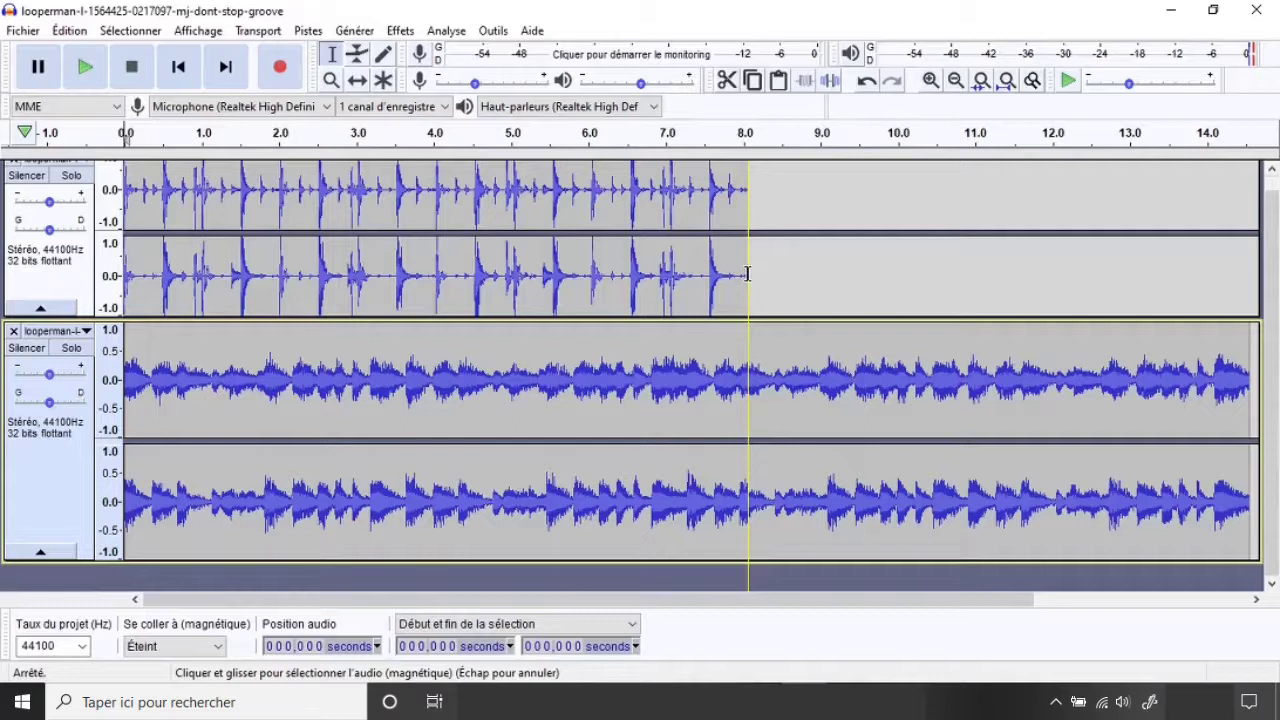
# Step: Reduce the piano track's height and change the whole drum loop's tempo from 119 to 132 beats per minute
pyautogui.scroll(1, 747, 275)
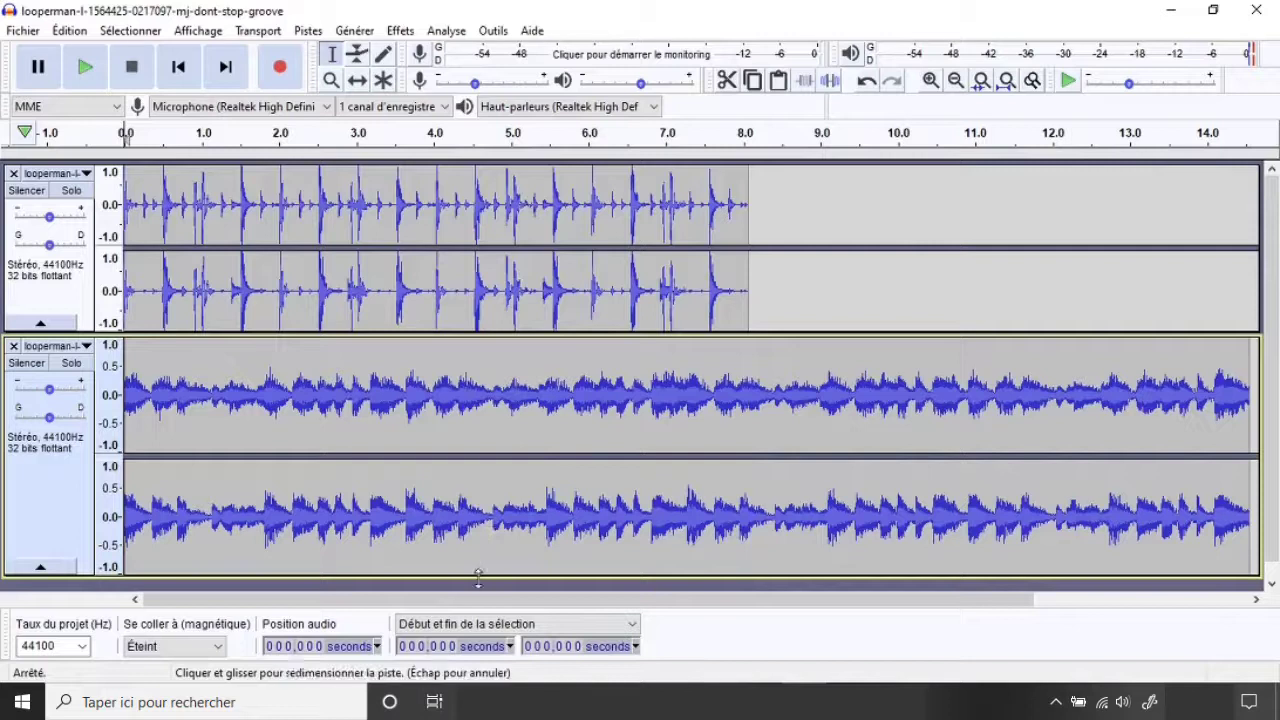
pyautogui.moveTo(478, 578); pyautogui.dragTo(479, 533)
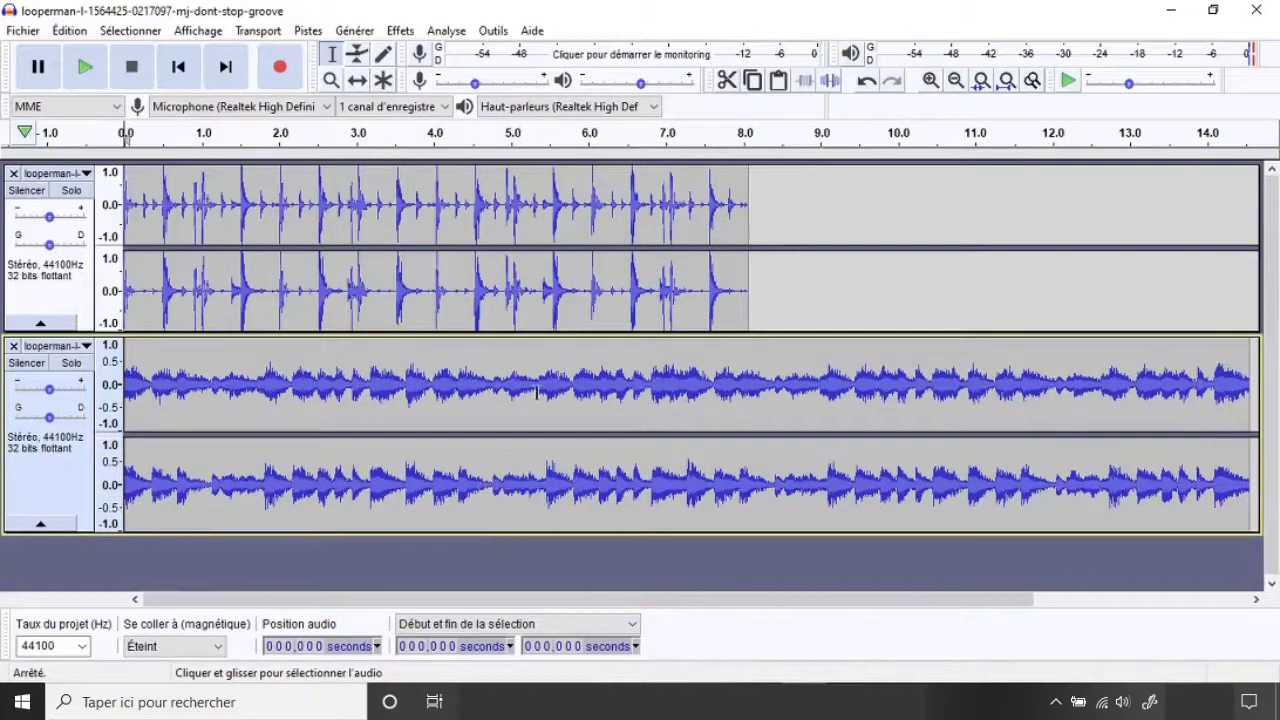
pyautogui.moveTo(726, 283); pyautogui.dragTo(96, 265)
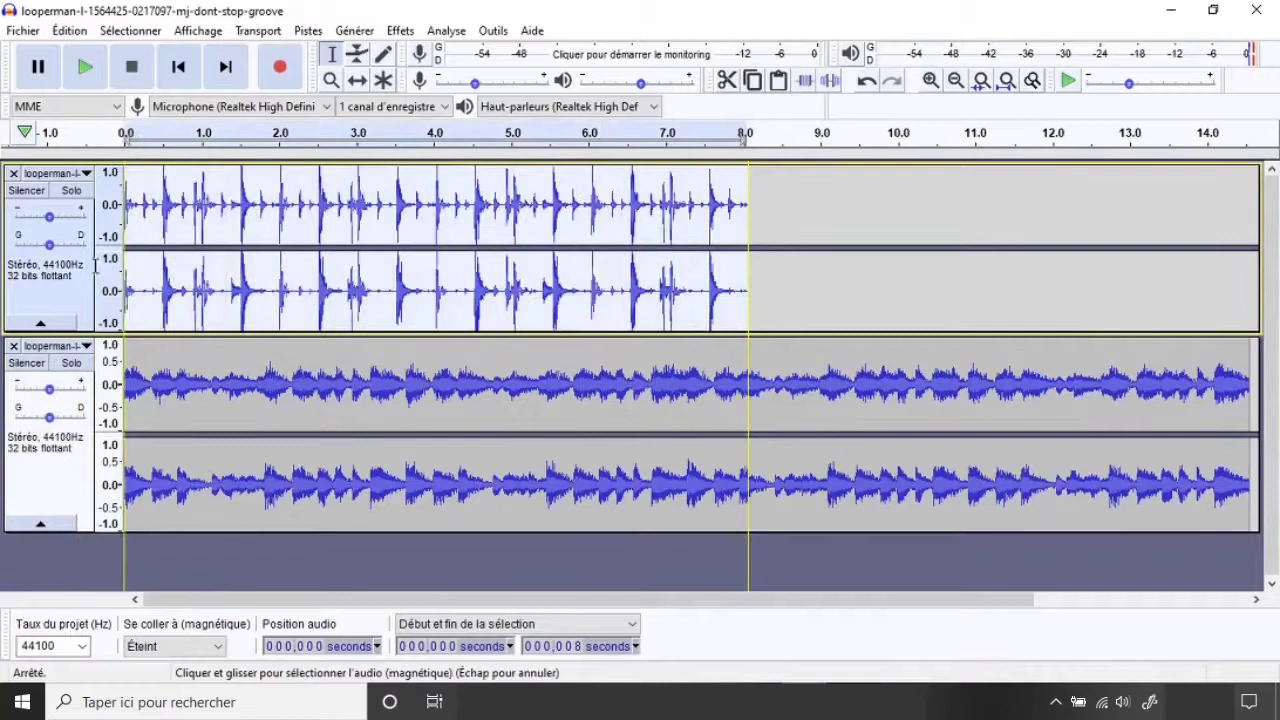
pyautogui.click(400, 31)
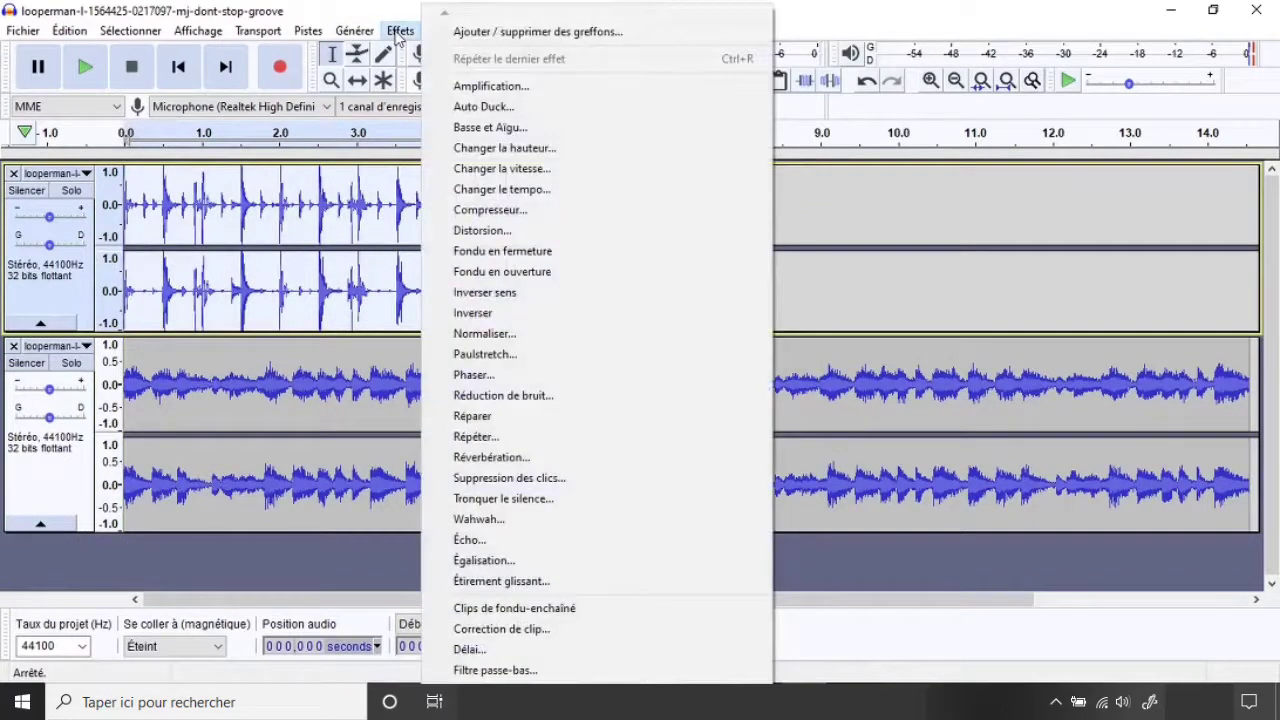
pyautogui.click(502, 189)
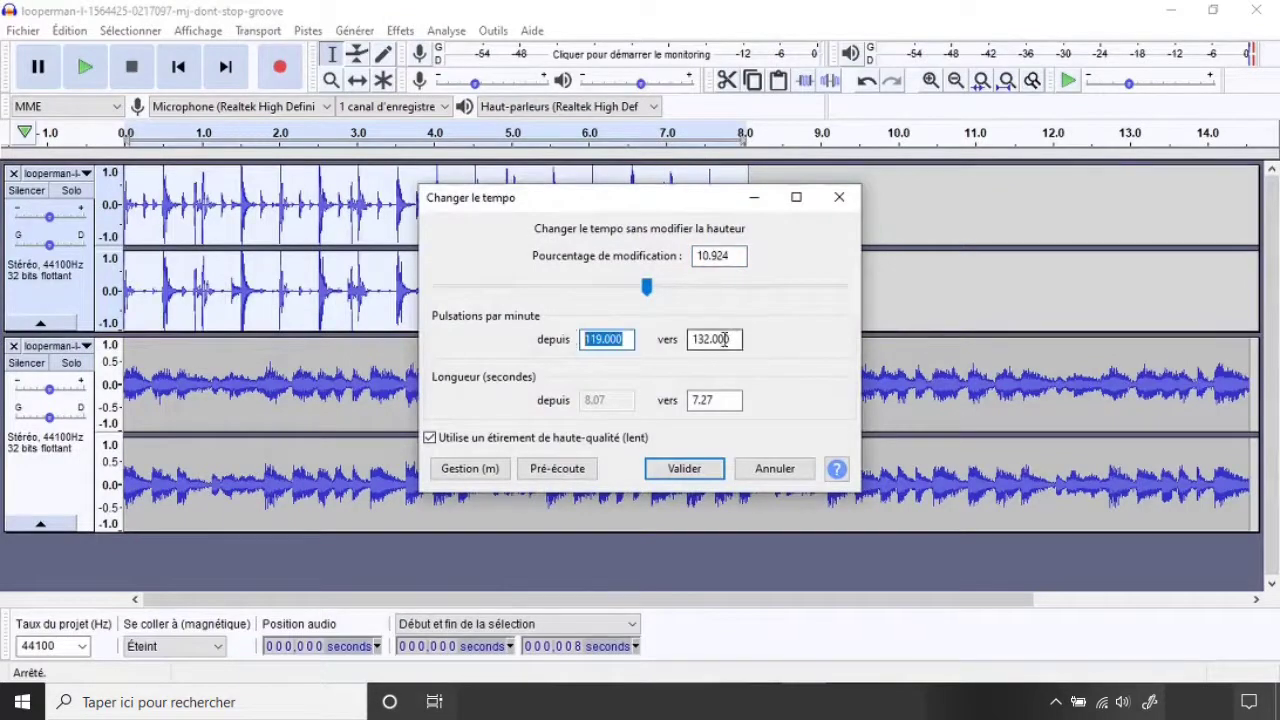
pyautogui.moveTo(736, 339); pyautogui.dragTo(668, 345)
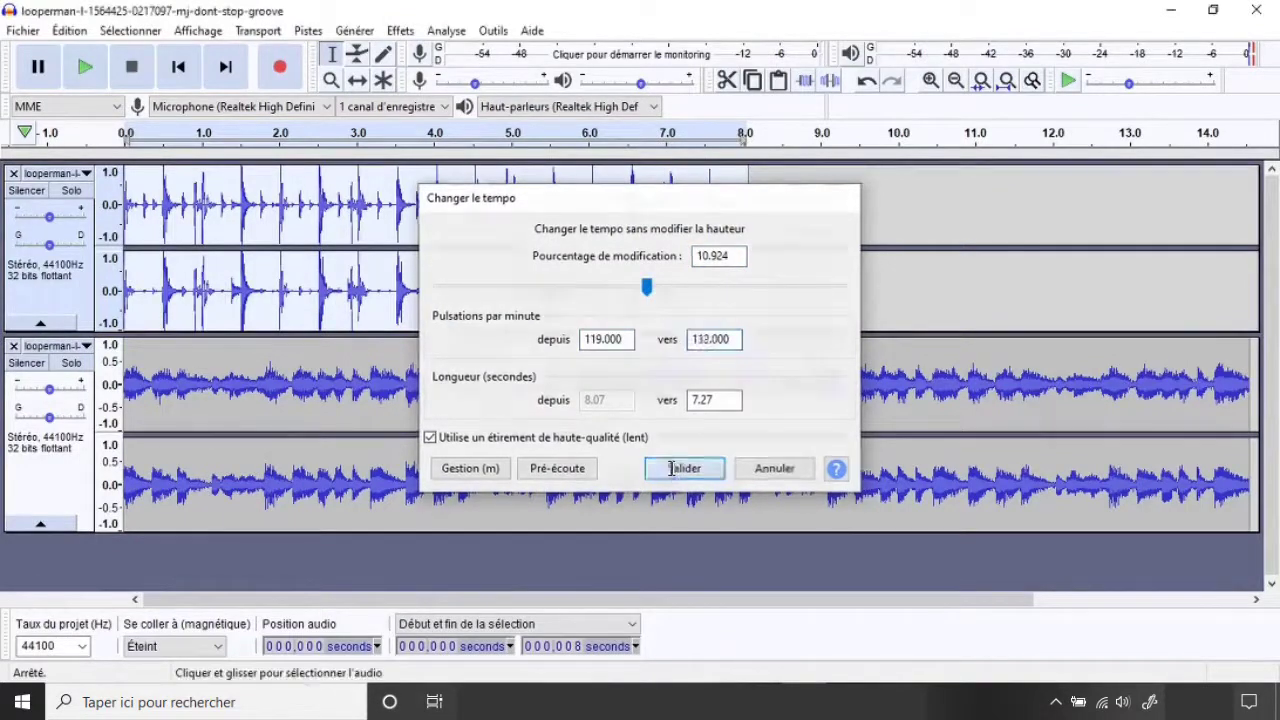
pyautogui.click(676, 470)
# Step: Play both tracks from the start to check the drum loop's new tempo against the piano
pyautogui.click(669, 398)
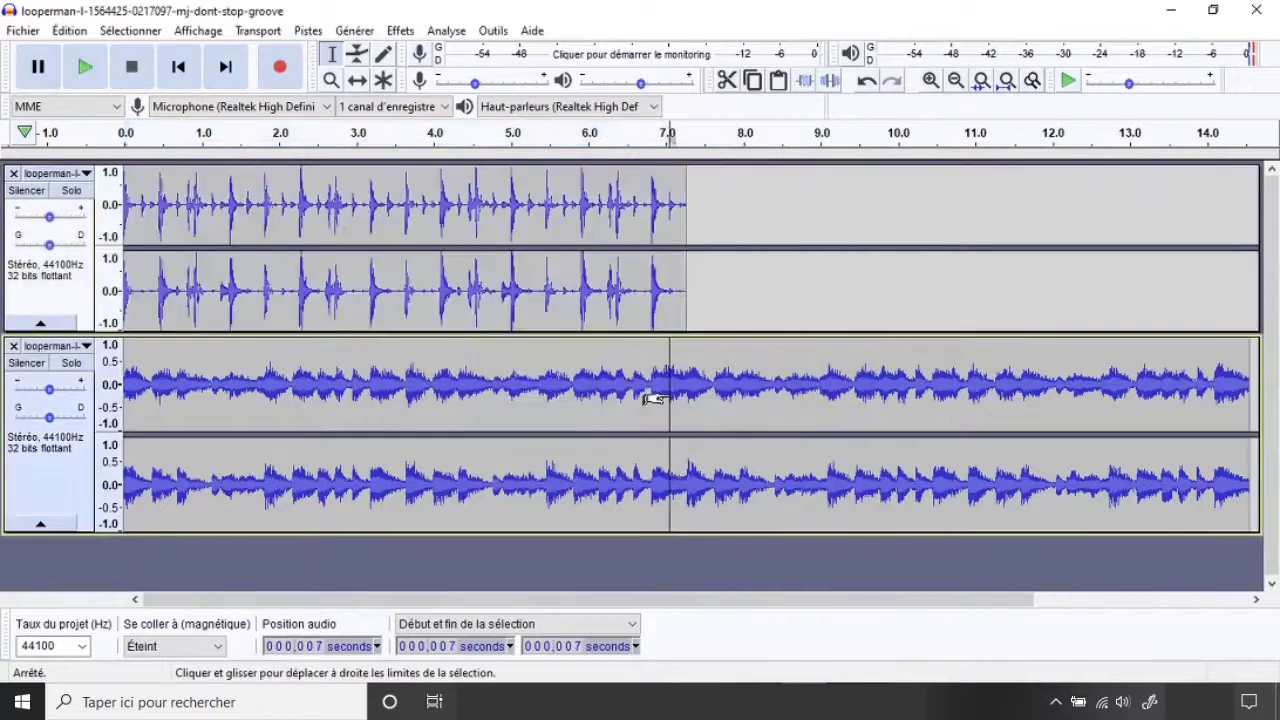
pyautogui.press('Home')
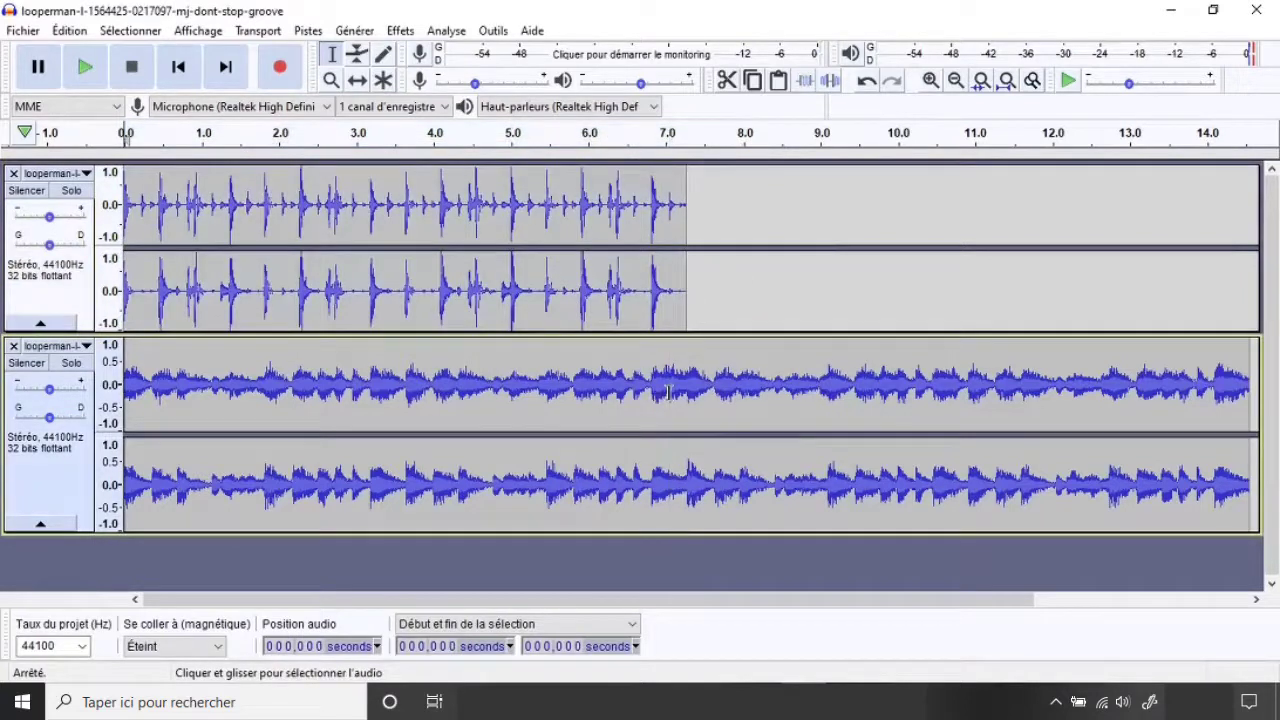
pyautogui.press('space')
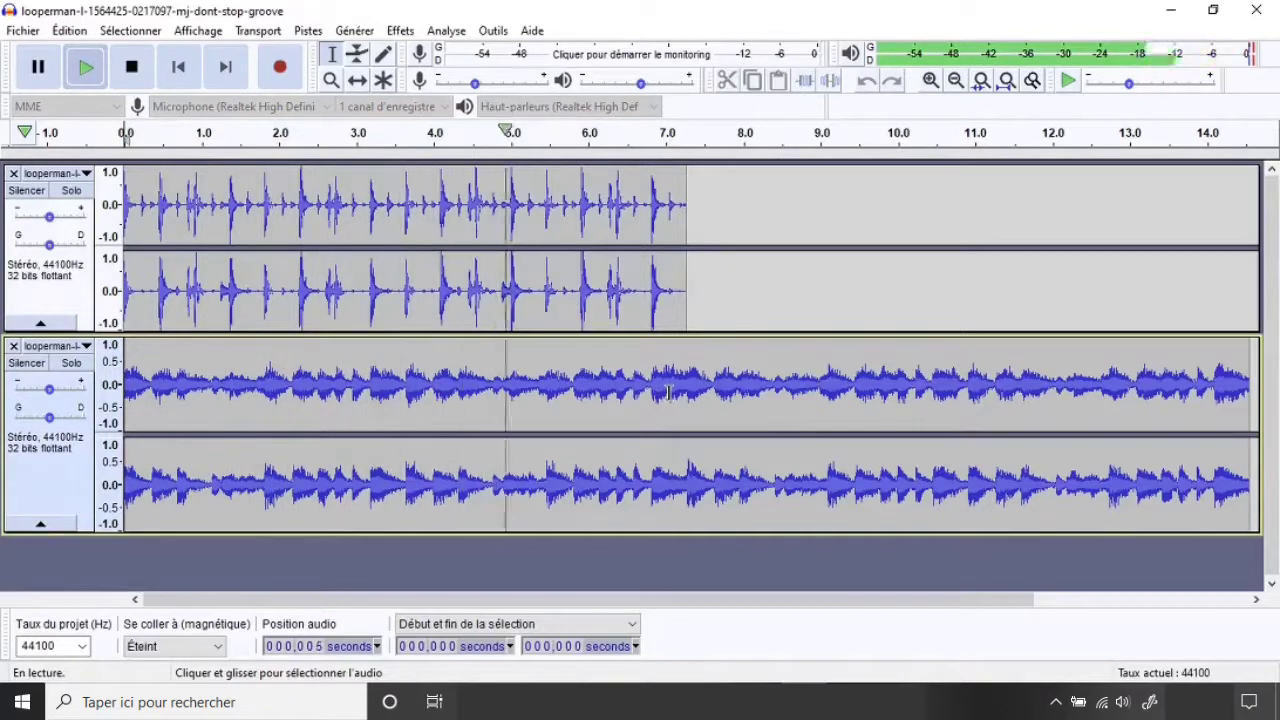
pyautogui.press('space')
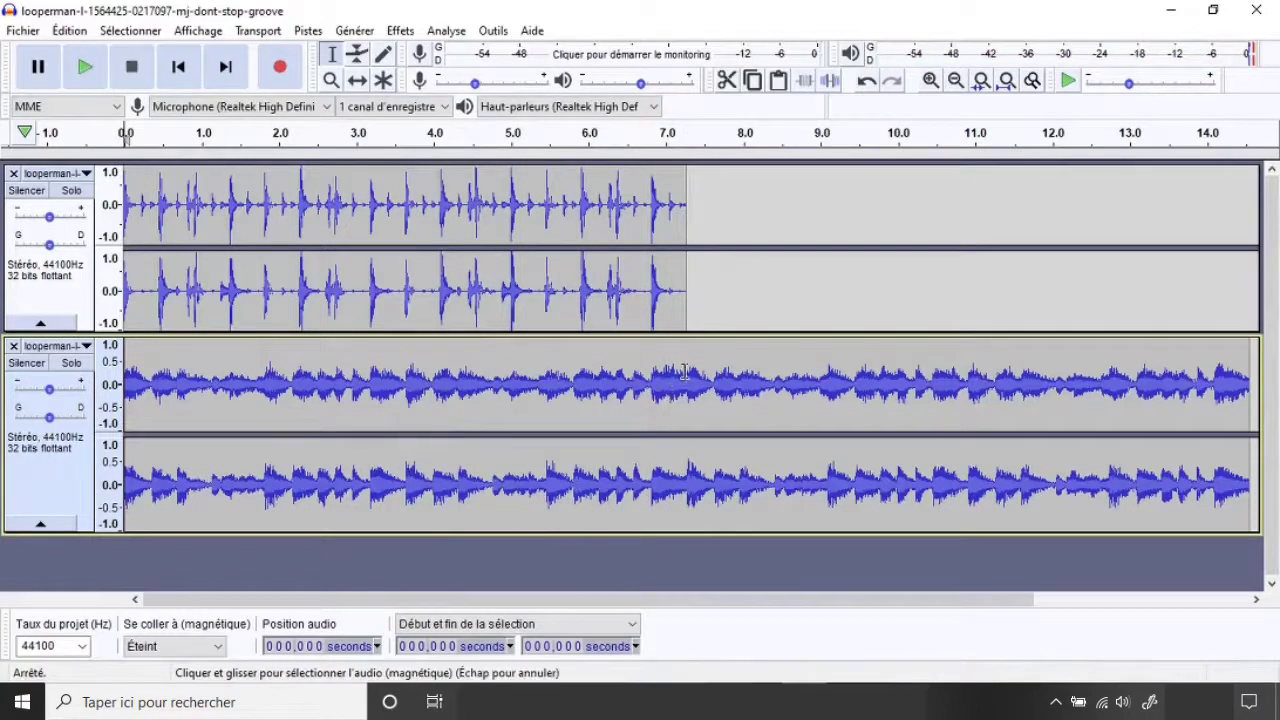
# Step: Delete the part of the piano track that extends past the end of the drum loop
pyautogui.moveTo(686, 388); pyautogui.dragTo(742, 388)
pyautogui.moveTo(847, 373); pyautogui.dragTo(1252, 382)
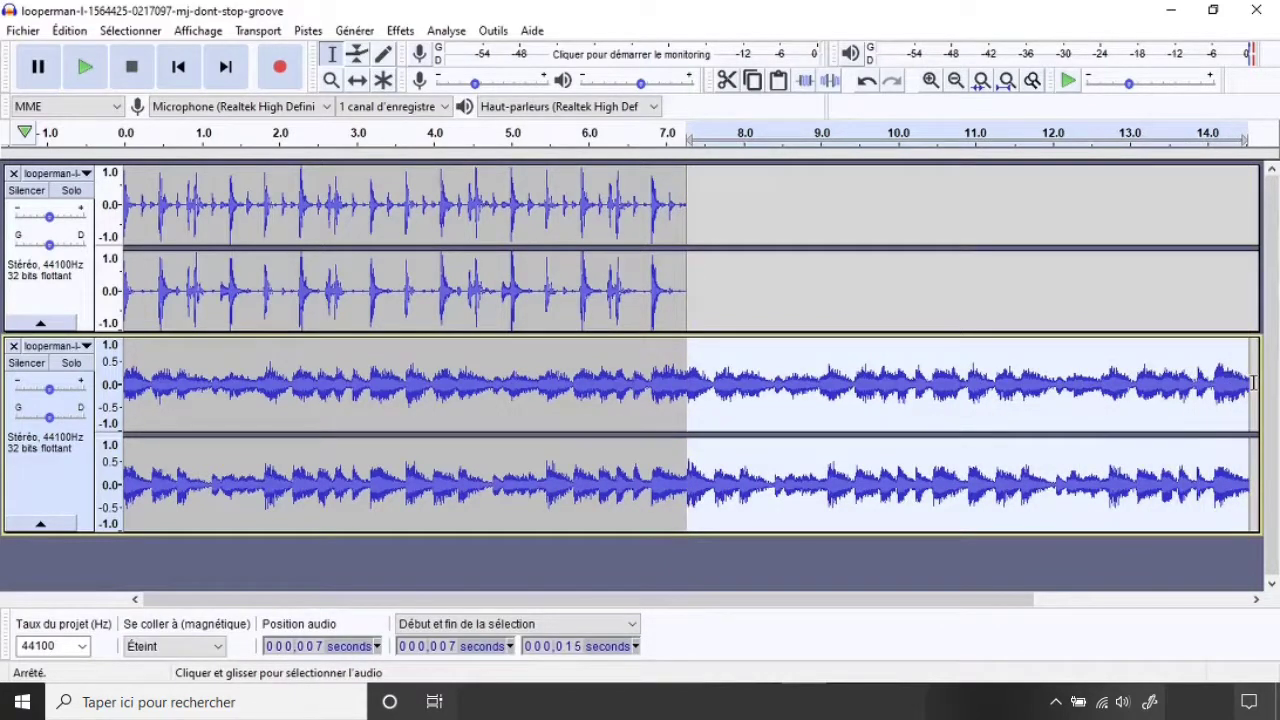
pyautogui.press('Delete')
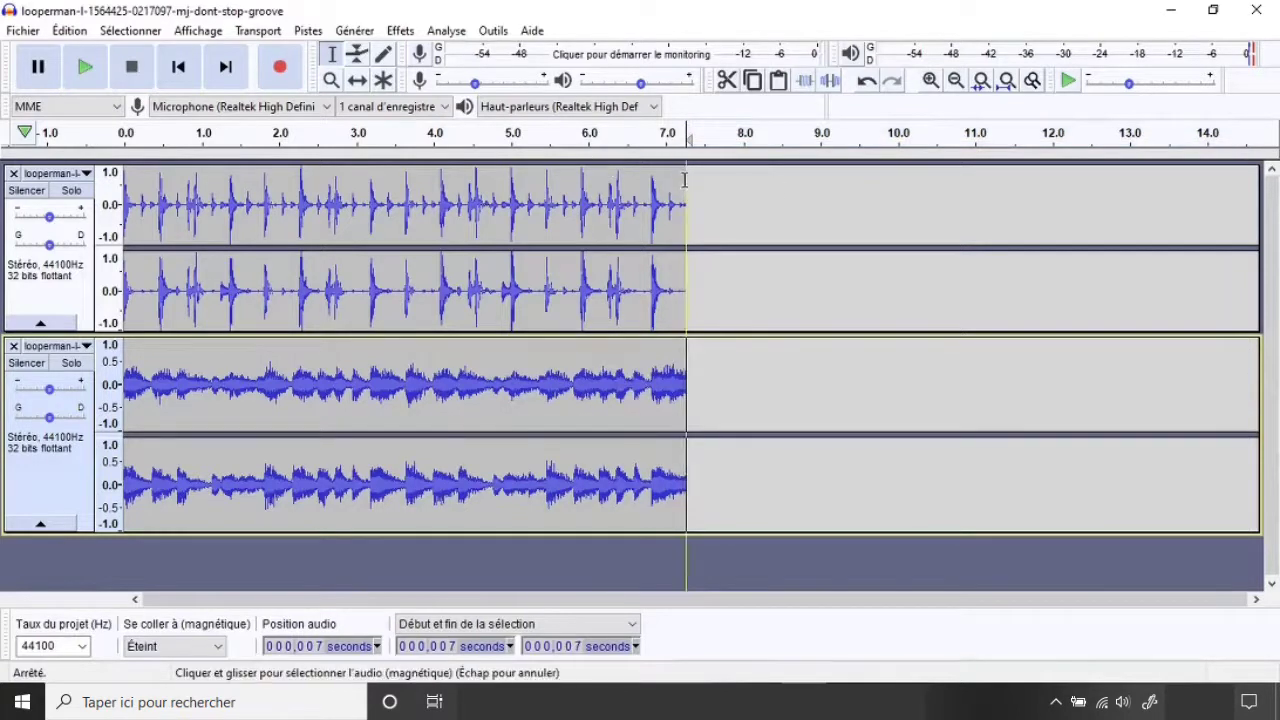
# Step: Select the whole drum loop and apply the Repeat effect with 1 added repetition
pyautogui.click(400, 30)
pyautogui.click(916, 325)
pyautogui.moveTo(686, 250); pyautogui.dragTo(125, 250)
pyautogui.click(400, 30)
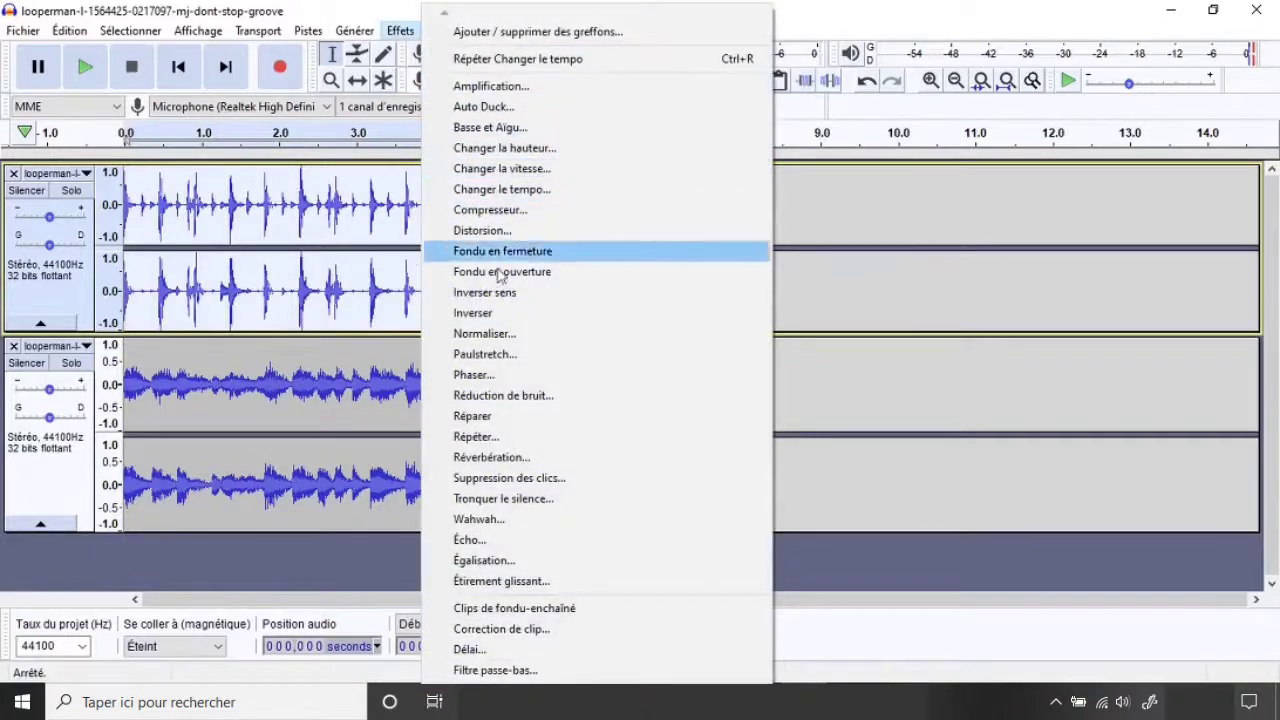
pyautogui.click(485, 437)
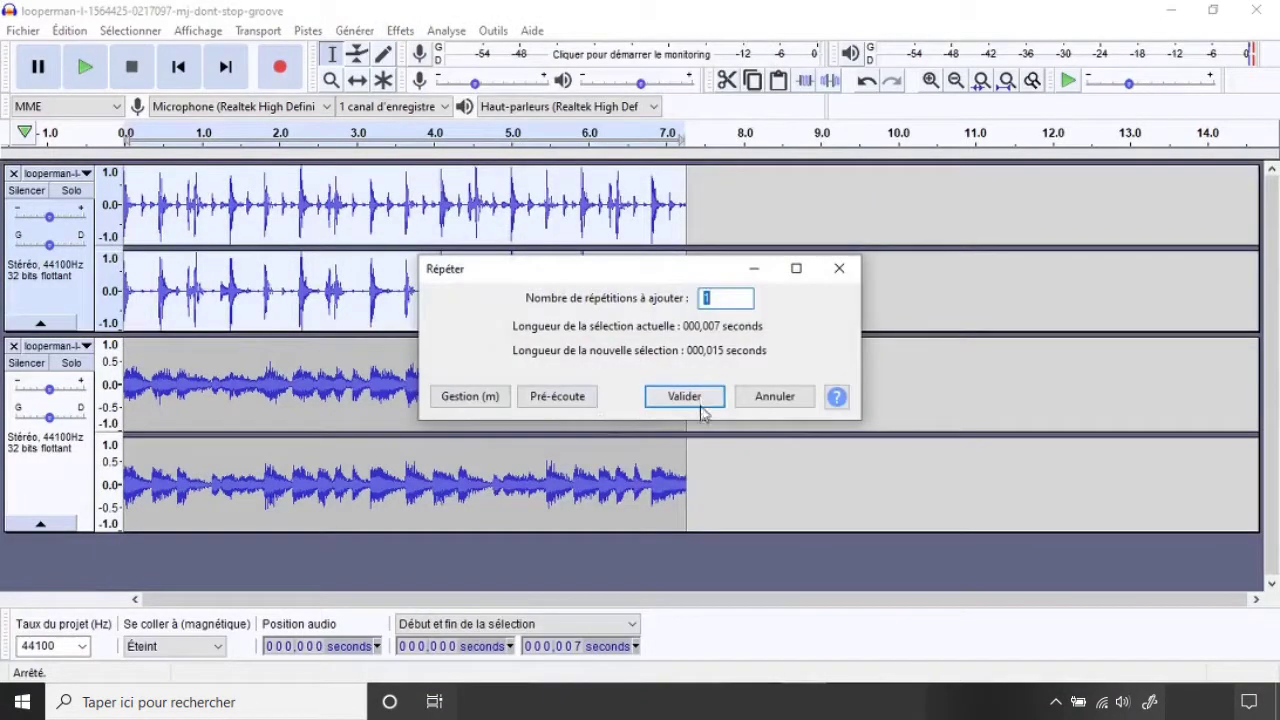
pyautogui.click(701, 406)
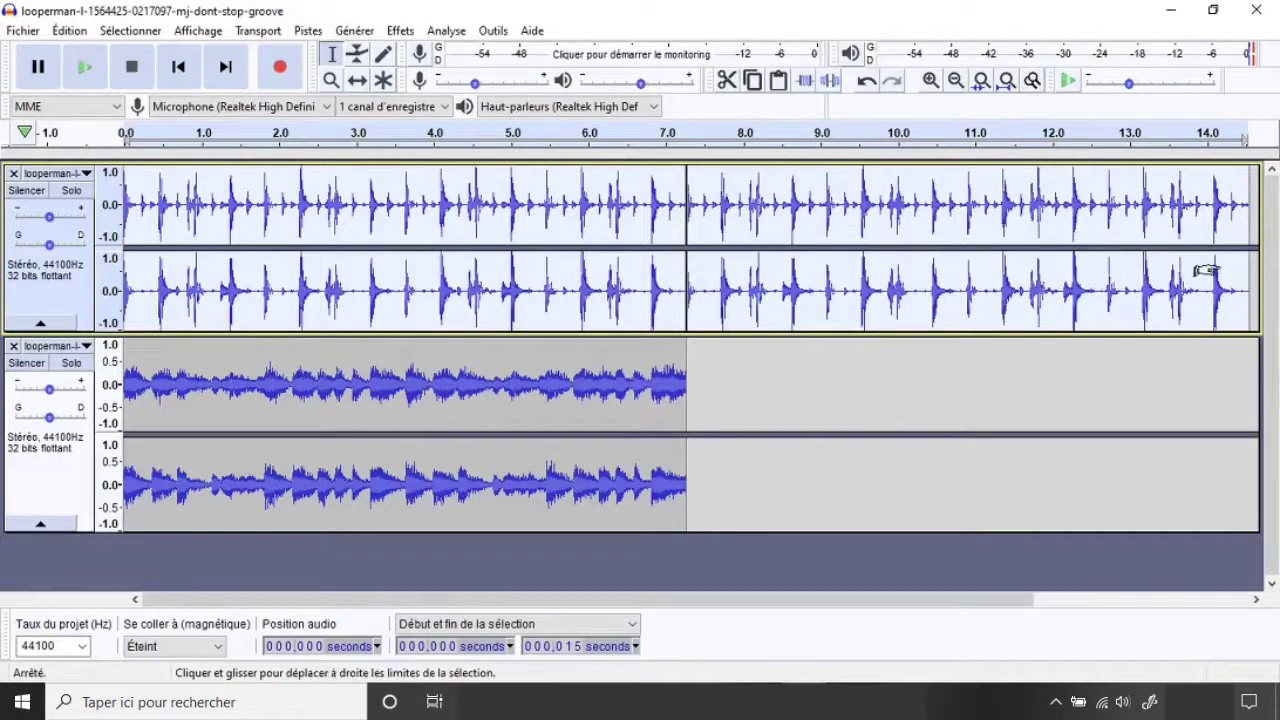
# Step: Undo the drum loop's repetition and the deletion of the piano track's second part
pyautogui.hotkey('ctrl', 'z')
pyautogui.click(1211, 371)
pyautogui.hotkey('ctrl', 'r')
# Step: Trim the piano track to the drum loop's length by deleting its excess audio, and play both tracks from the start
pyautogui.moveTo(1223, 366); pyautogui.dragTo(703, 365)
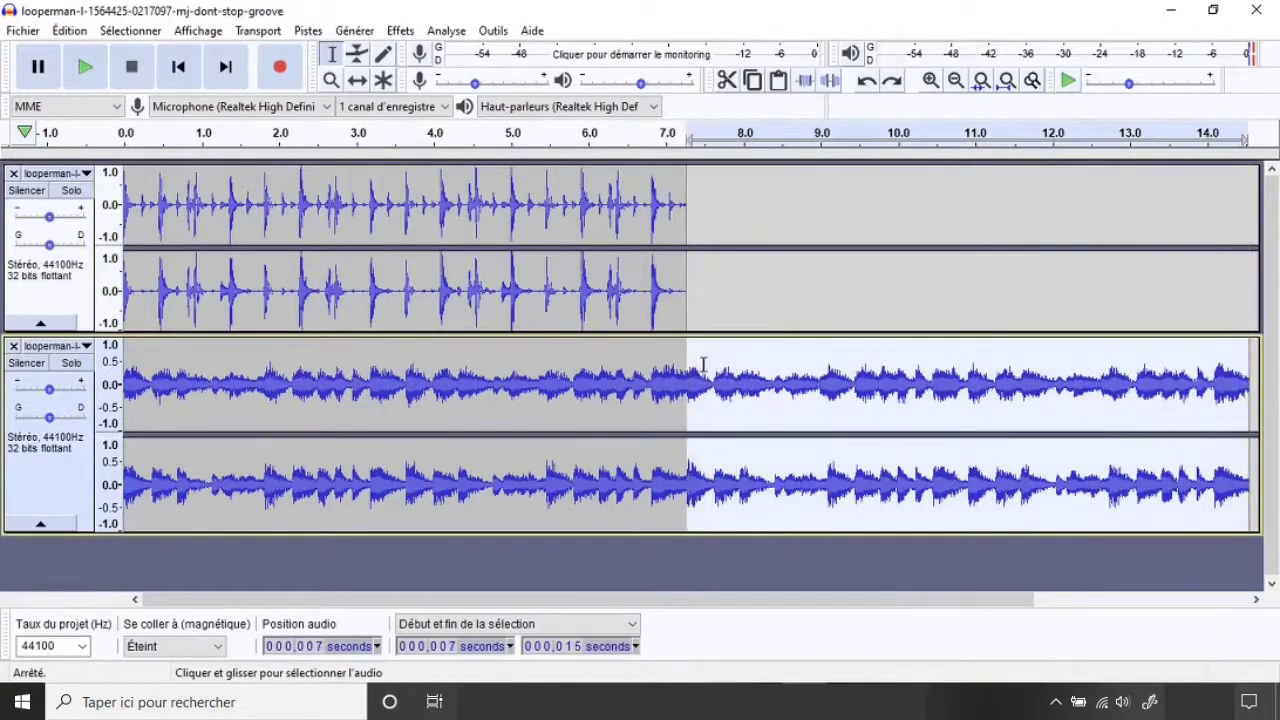
pyautogui.press('Delete')
pyautogui.click(758, 360)
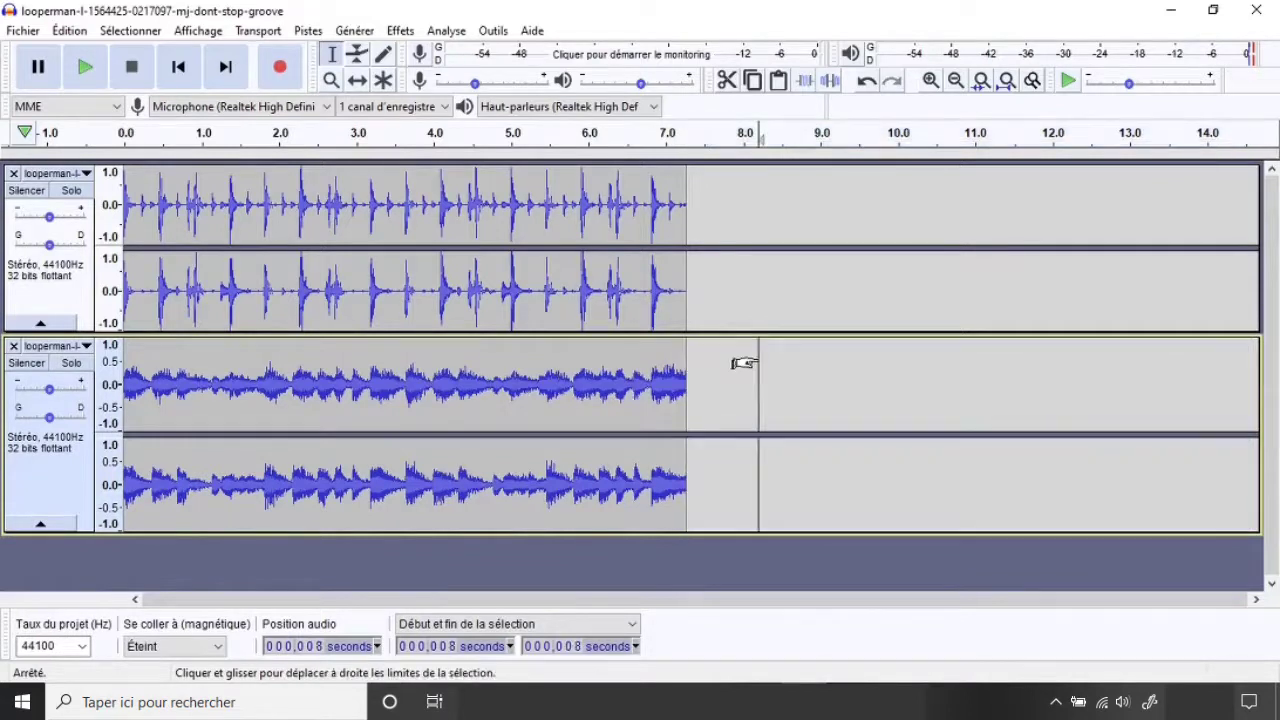
pyautogui.press('Home')
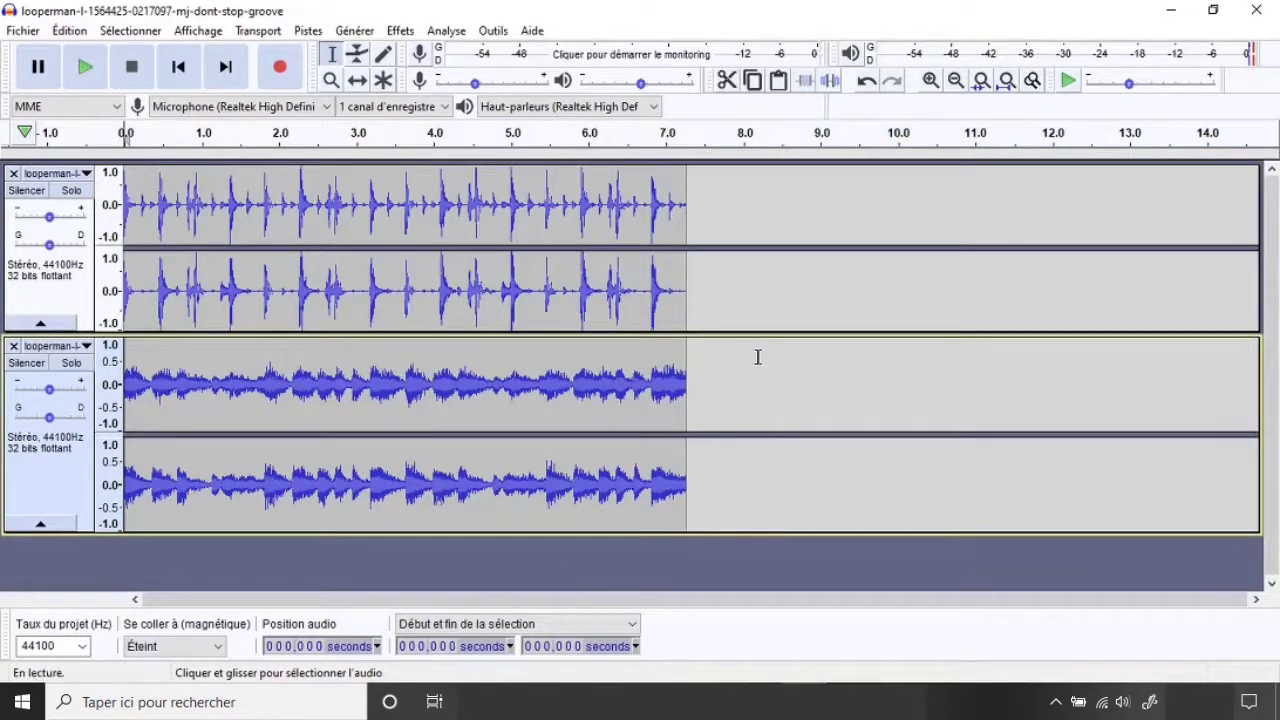
pyautogui.press('space')
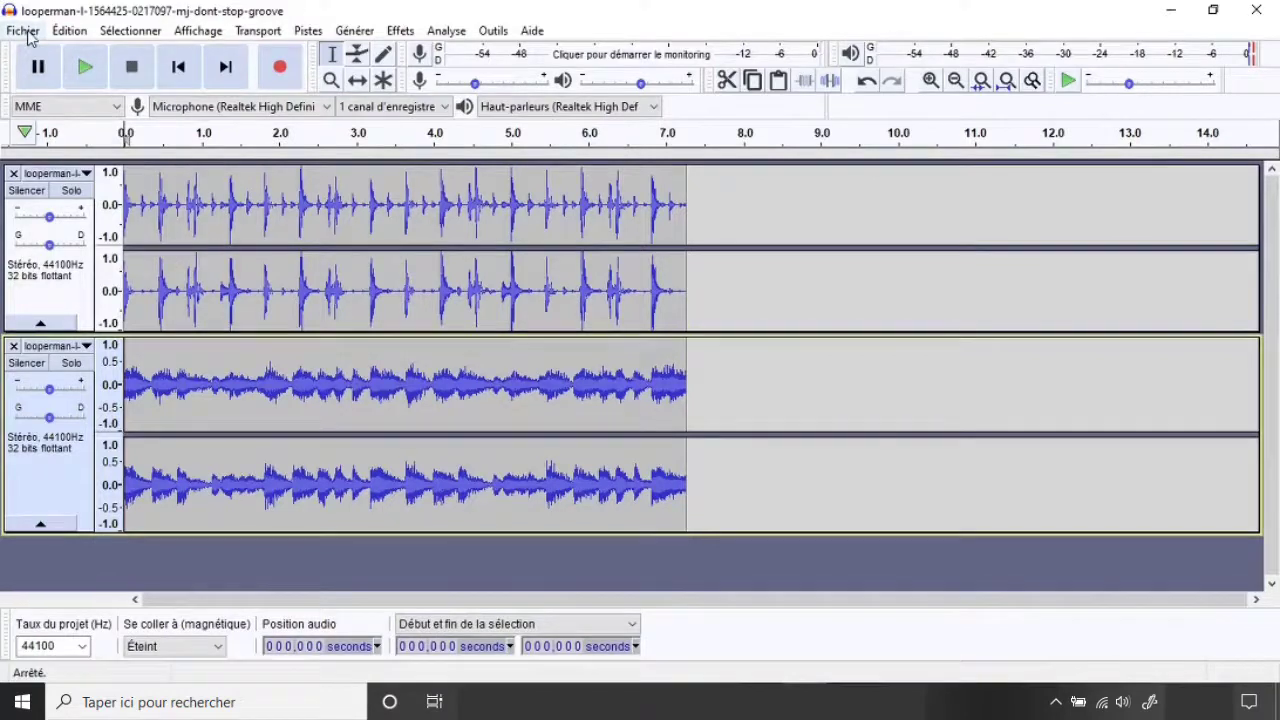
# Step: Export the mix as an MP3 file named Jingle2 in the Jingle audacity folder
pyautogui.click(28, 37)
pyautogui.moveTo(68, 172)
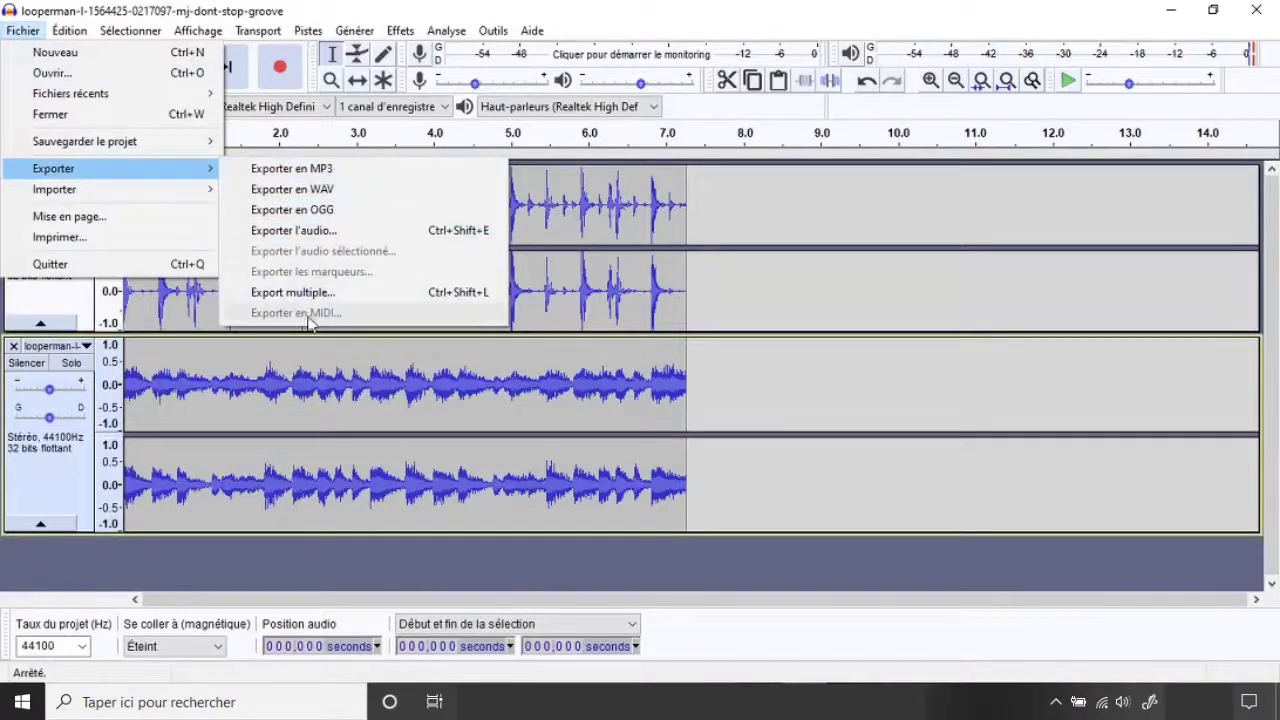
pyautogui.click(318, 175)
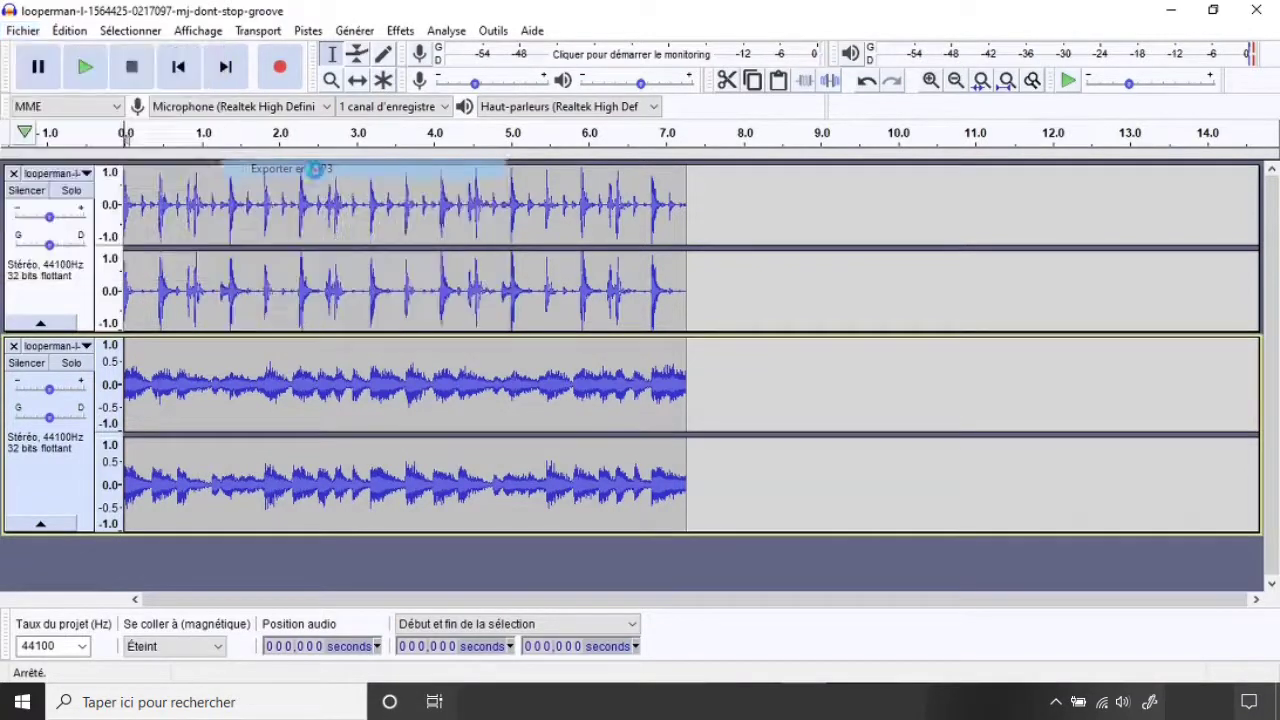
pyautogui.click(136, 192)
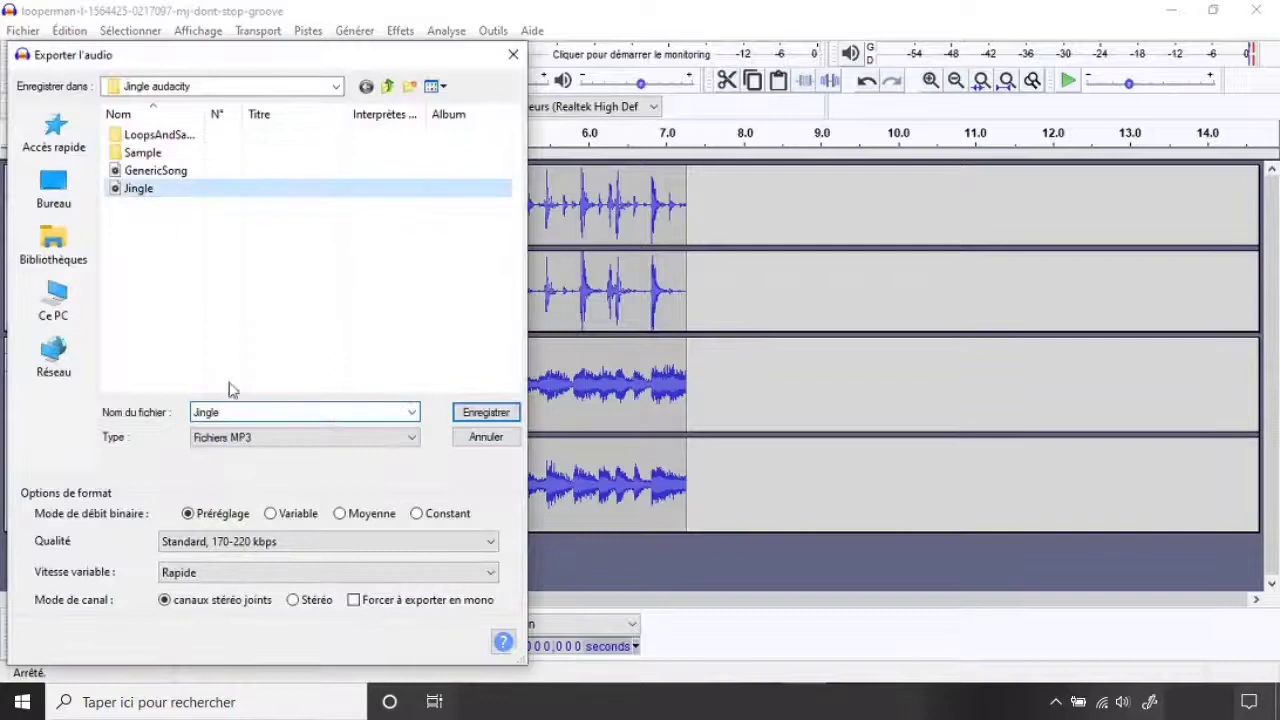
pyautogui.click(254, 414)
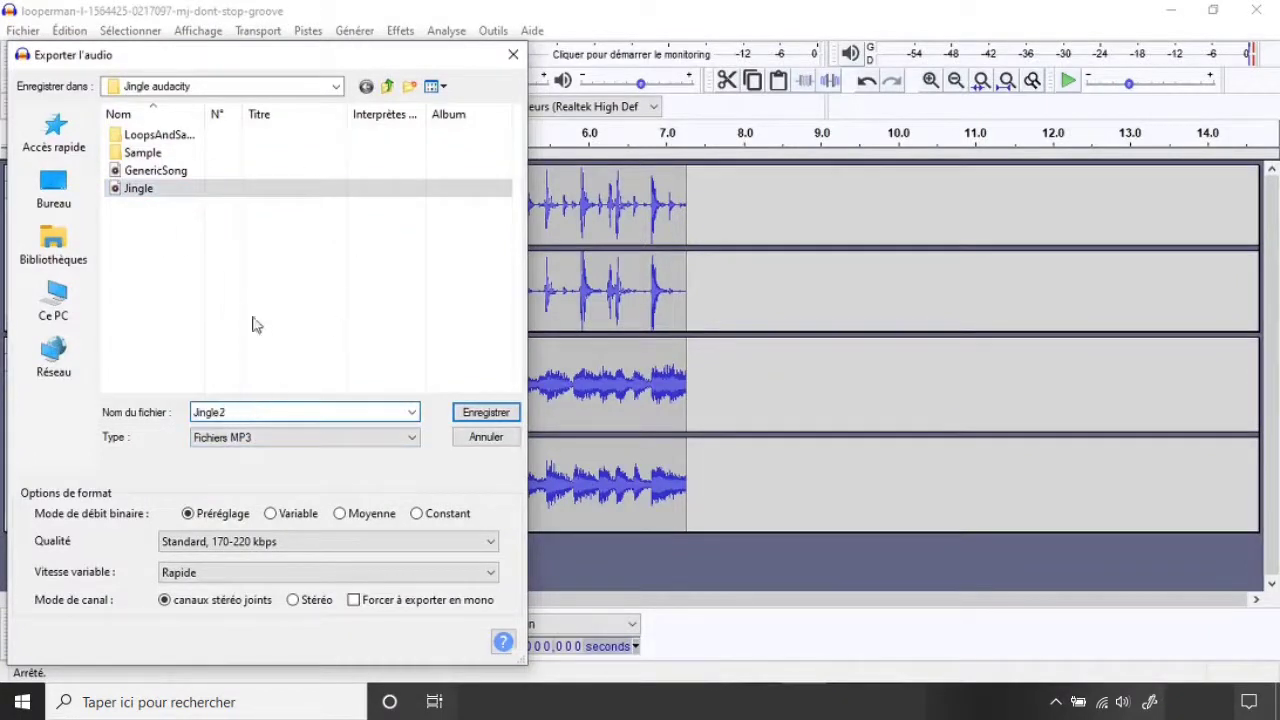
pyautogui.click(486, 413)
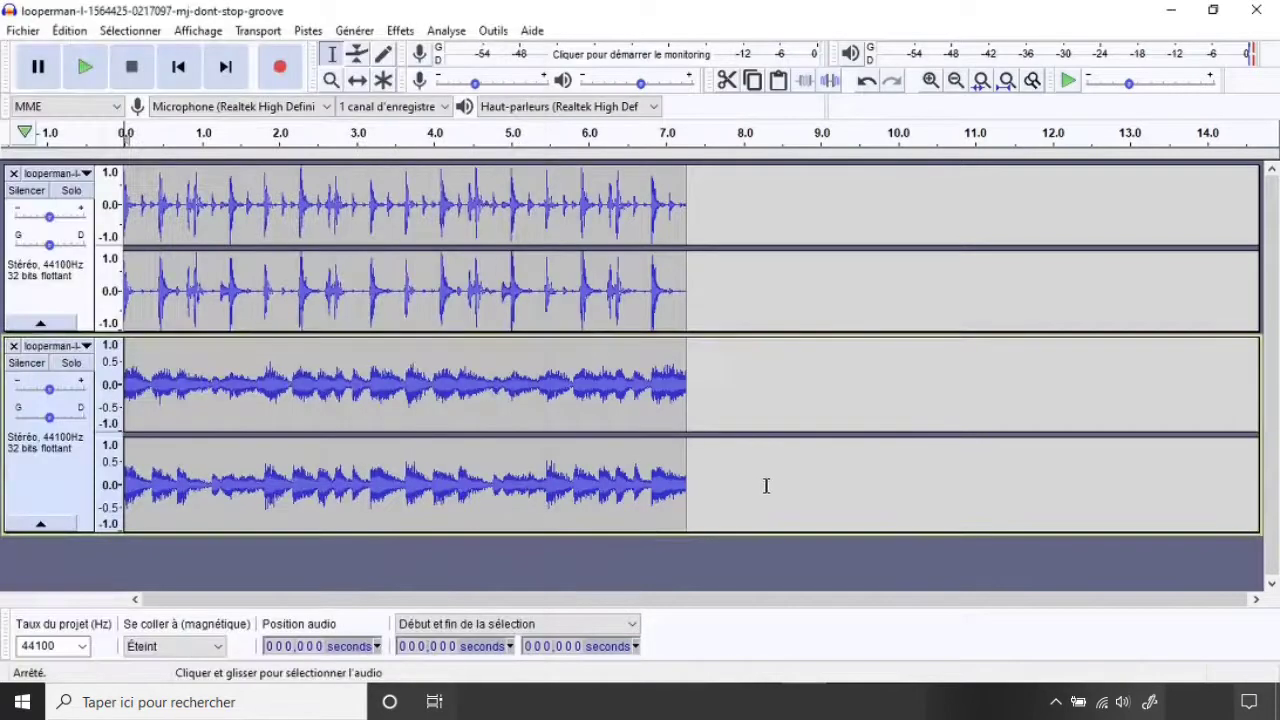